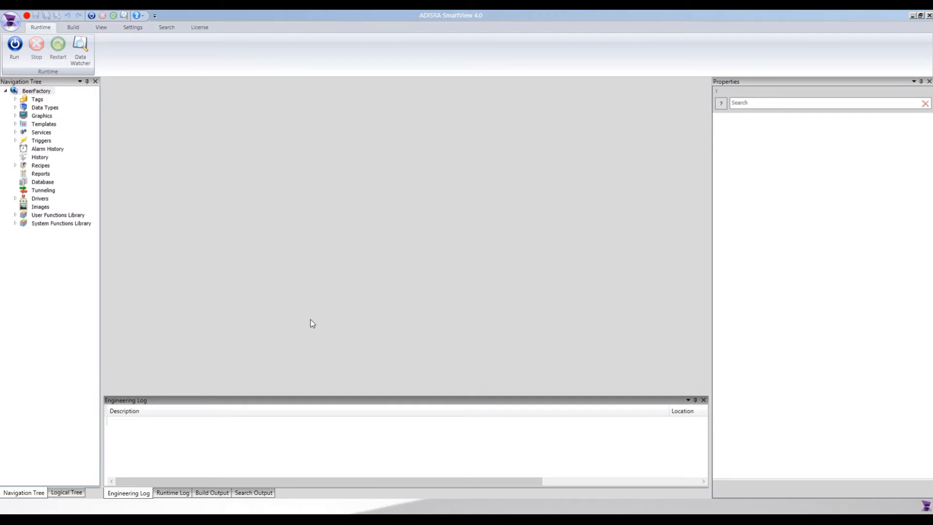
Open the Process graphics screen and draw a rectangle about 93 by 114 in the empty area beside the title.
{"action": "left_click", "coordinate": [15, 116]}
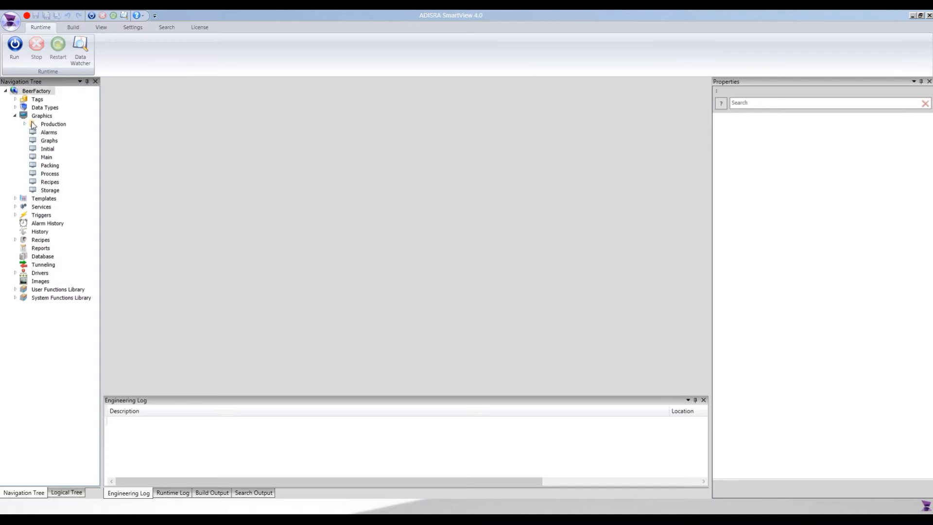
{"action": "double_click", "coordinate": [50, 174]}
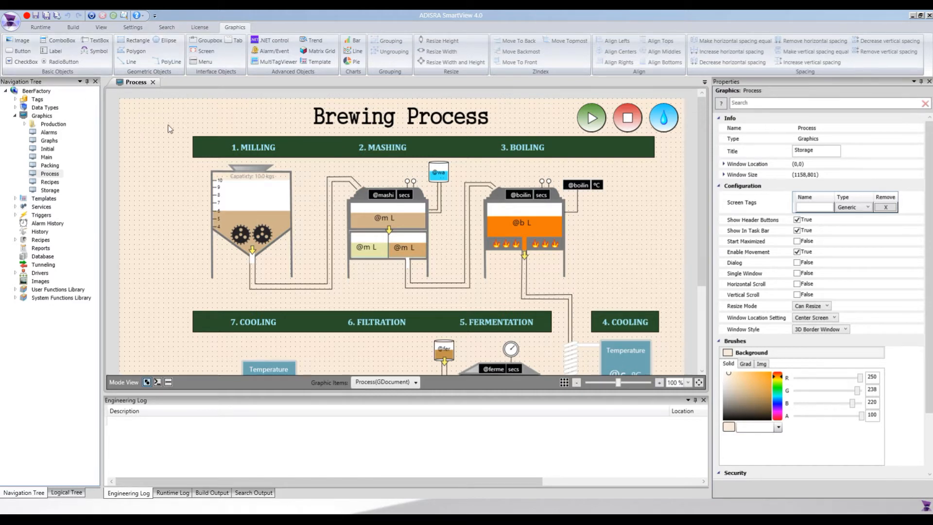
{"action": "left_click", "coordinate": [129, 42]}
{"action": "left_click_drag", "start_coordinate": [133, 106], "coordinate": [179, 162]}
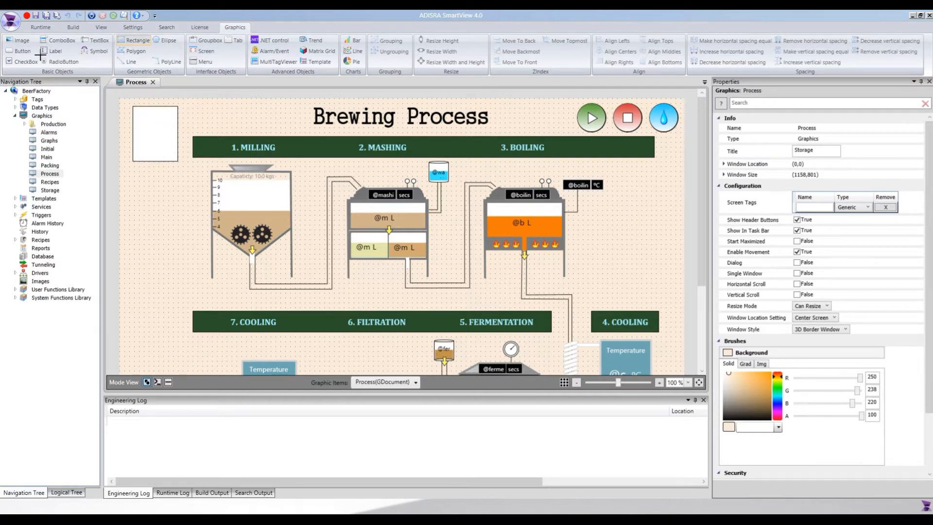
Place a combo box about 67 by 28 inside the rectangle and a button about 68 by 39 below it.
{"action": "left_click", "coordinate": [66, 41]}
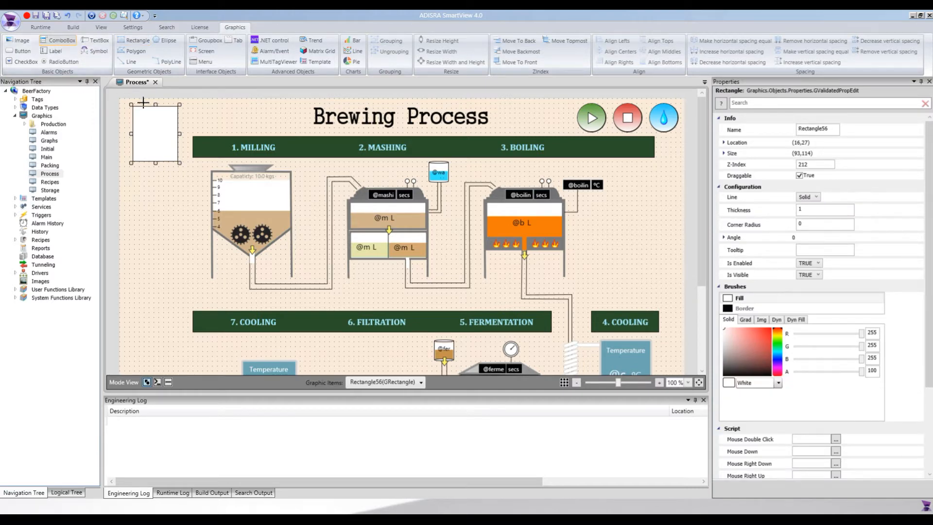
{"action": "left_click_drag", "start_coordinate": [140, 110], "coordinate": [174, 125]}
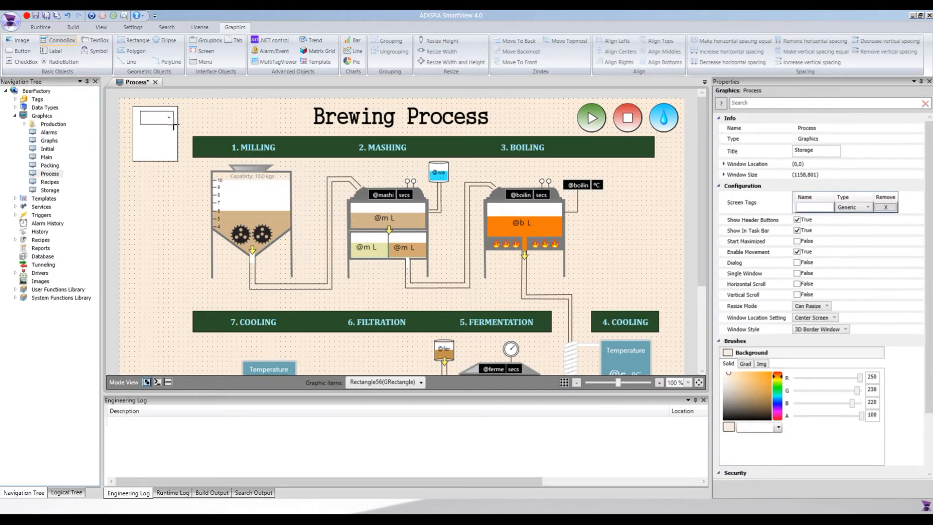
{"action": "left_click", "coordinate": [22, 51]}
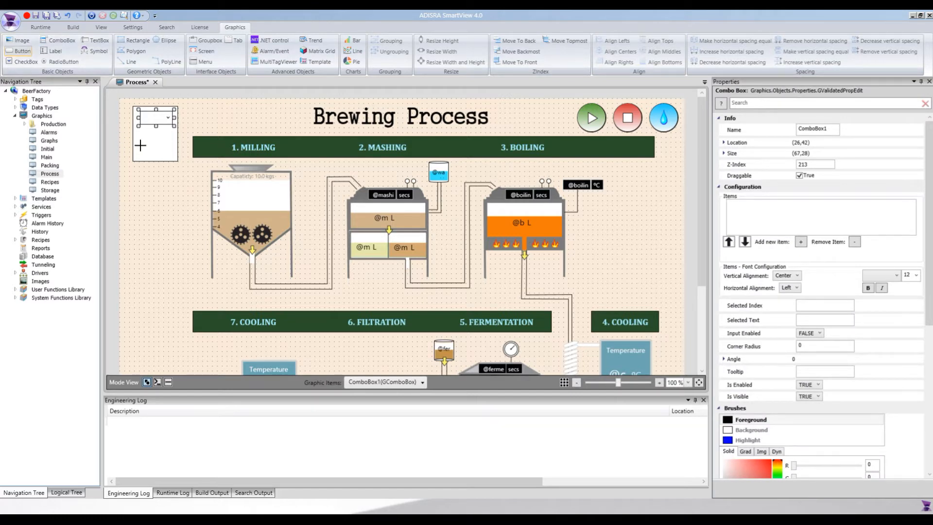
{"action": "left_click_drag", "start_coordinate": [139, 137], "coordinate": [172, 156]}
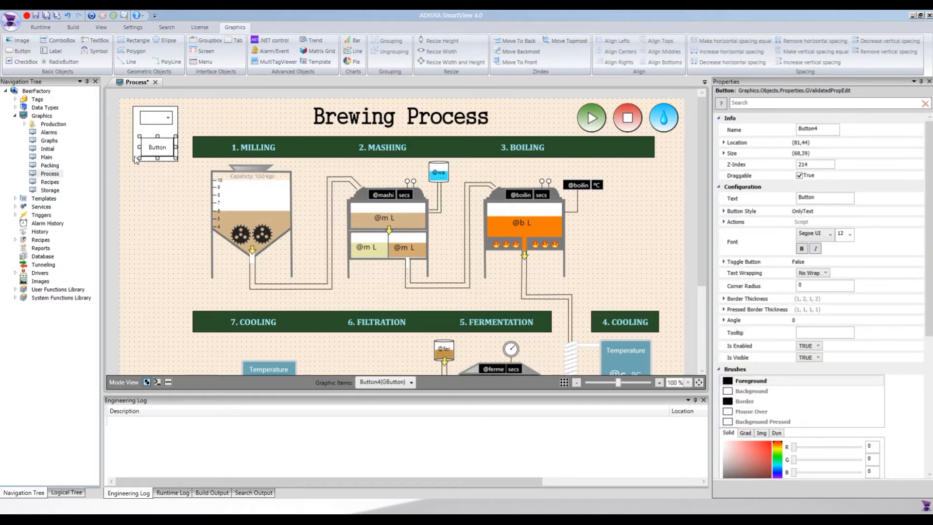
{"action": "left_click_drag", "start_coordinate": [148, 150], "coordinate": [147, 148]}
Group the rectangle, combo box and button, and move the group to about location (14,17).
{"action": "left_click", "coordinate": [154, 122]}
{"action": "left_click_drag", "start_coordinate": [152, 122], "coordinate": [185, 174]}
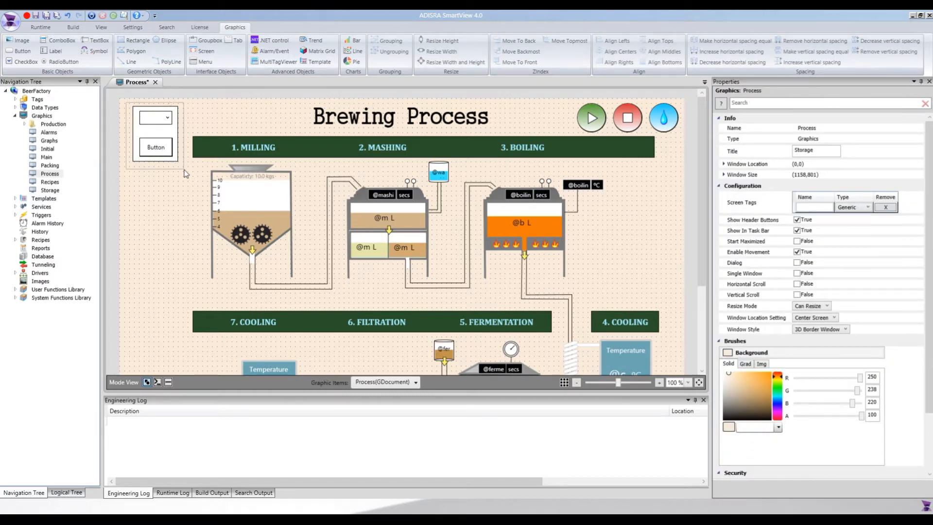
{"action": "left_click_drag", "start_coordinate": [185, 174], "coordinate": [185, 174]}
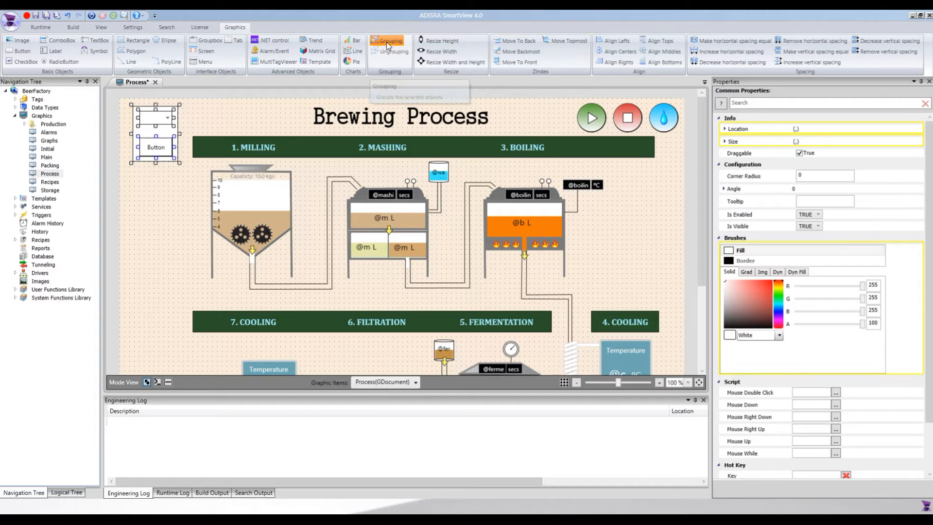
{"action": "left_click", "coordinate": [386, 42]}
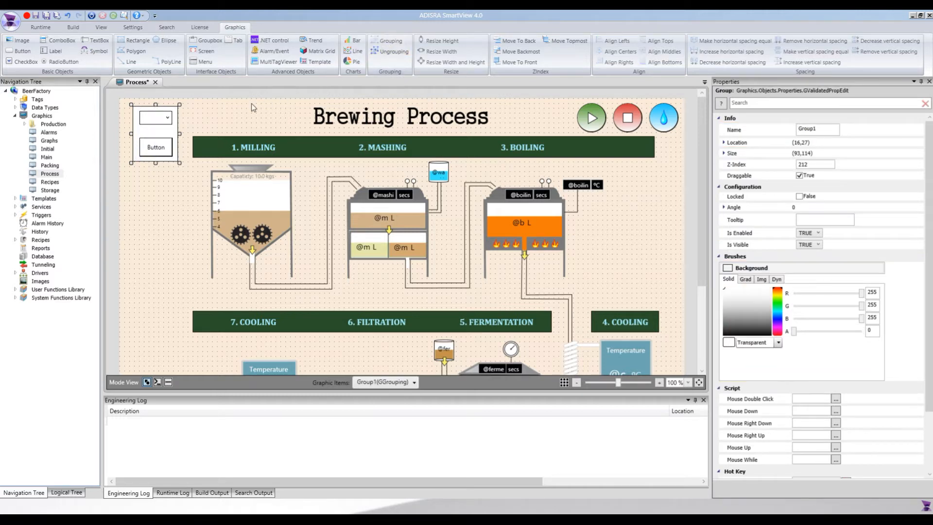
{"action": "mouse_move", "coordinate": [170, 129]}
{"action": "left_mouse_down"}
{"action": "mouse_move", "coordinate": [170, 187]}
{"action": "mouse_move", "coordinate": [173, 124]}
{"action": "mouse_move", "coordinate": [163, 138]}
{"action": "left_mouse_up"}
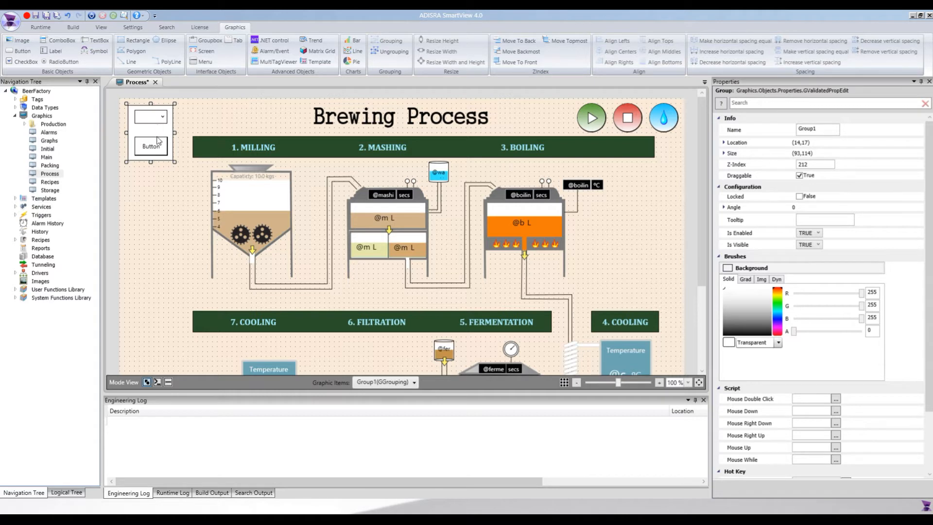
Examine the group's members in the graphic items list and its name property.
{"action": "left_click", "coordinate": [386, 384]}
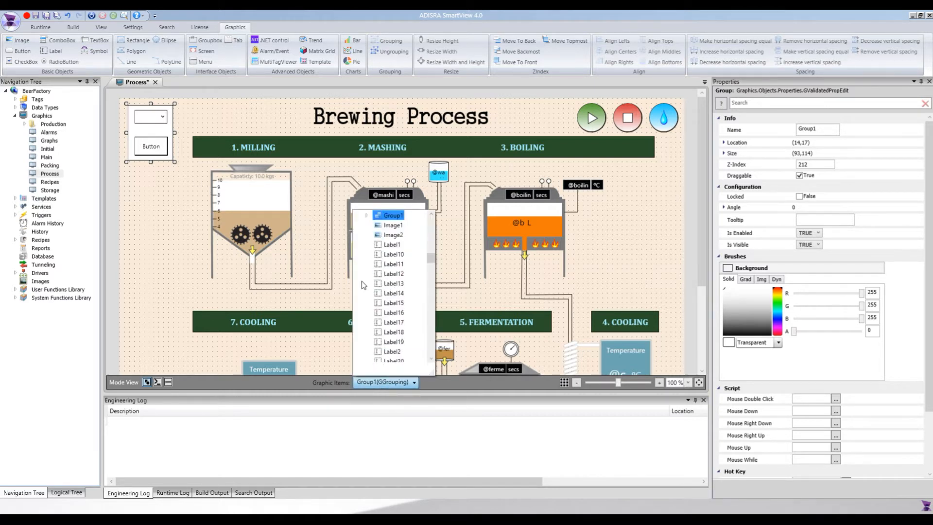
{"action": "left_click", "coordinate": [366, 215]}
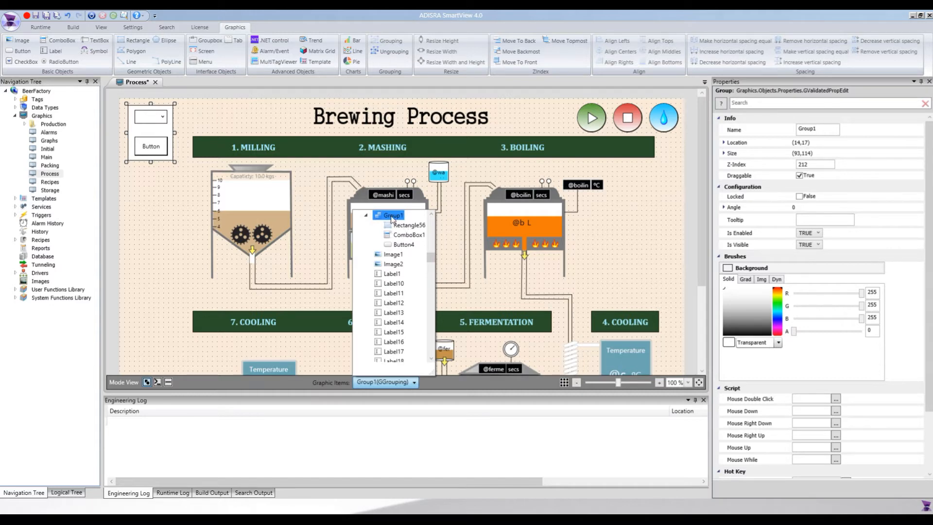
{"action": "left_click", "coordinate": [366, 215]}
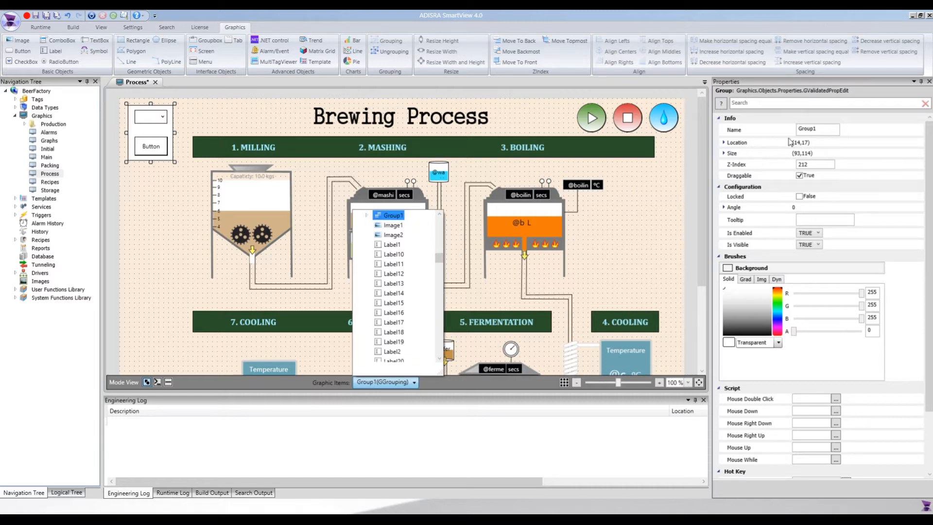
{"action": "left_click", "coordinate": [823, 129]}
{"action": "left_click", "coordinate": [823, 130]}
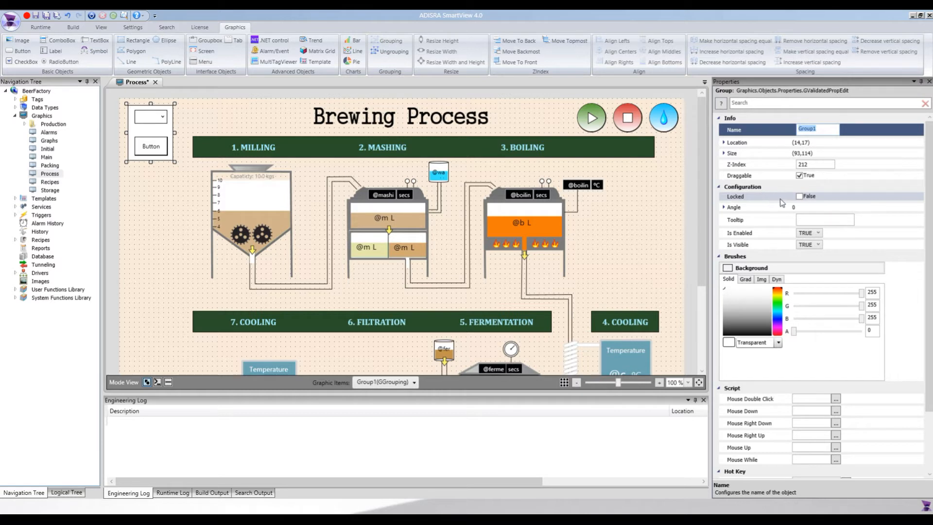
Select only the button inside the group through the graphic items list and view its properties.
{"action": "left_click", "coordinate": [413, 384]}
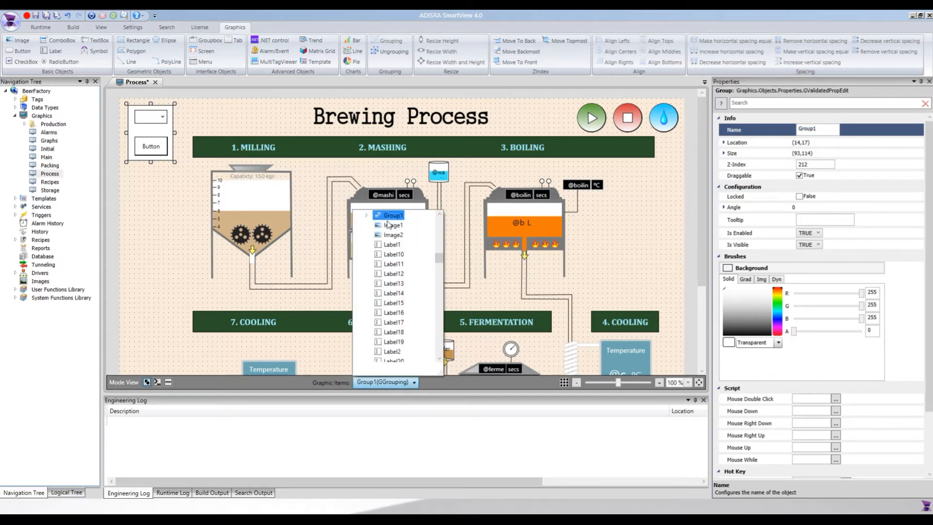
{"action": "left_click", "coordinate": [367, 215]}
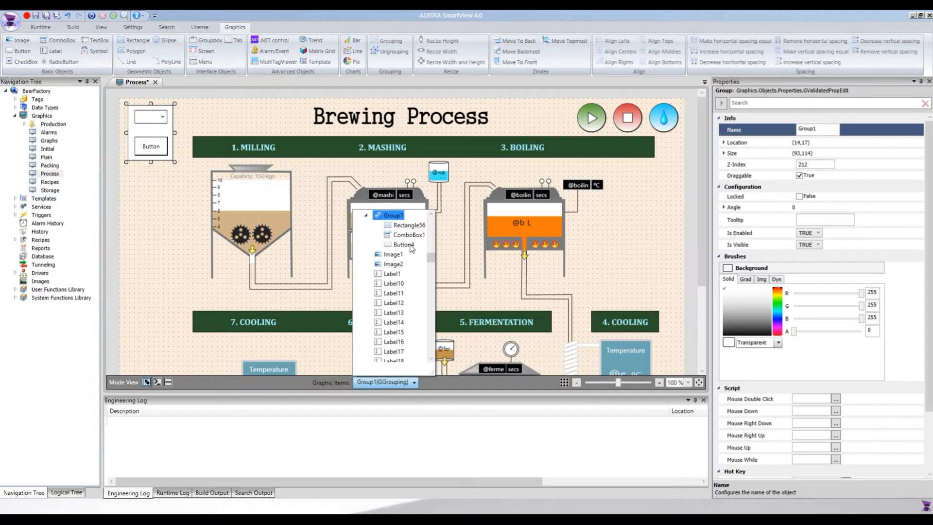
{"action": "left_click", "coordinate": [410, 245]}
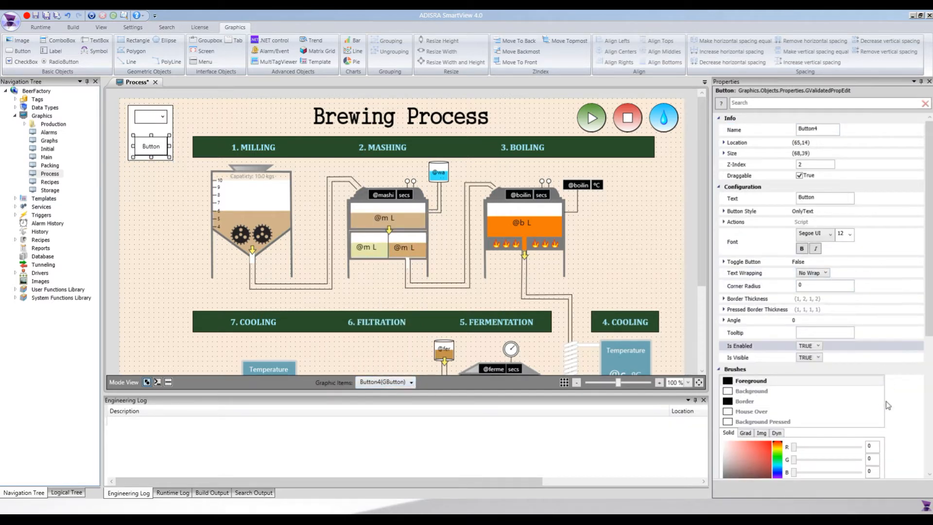
Select the whole group, lock it against member editing, and check its members in the graphic items list.
{"action": "left_click", "coordinate": [153, 134]}
{"action": "left_click", "coordinate": [801, 197]}
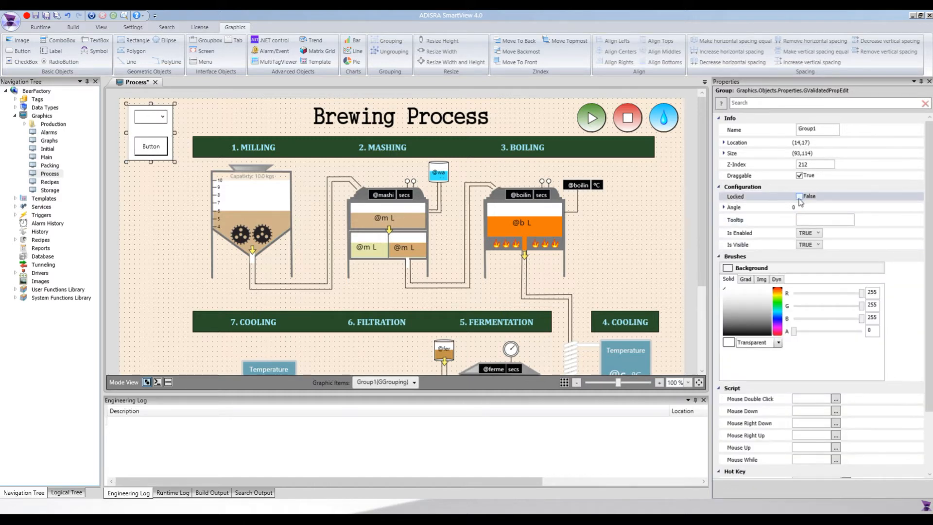
{"action": "left_click", "coordinate": [373, 384]}
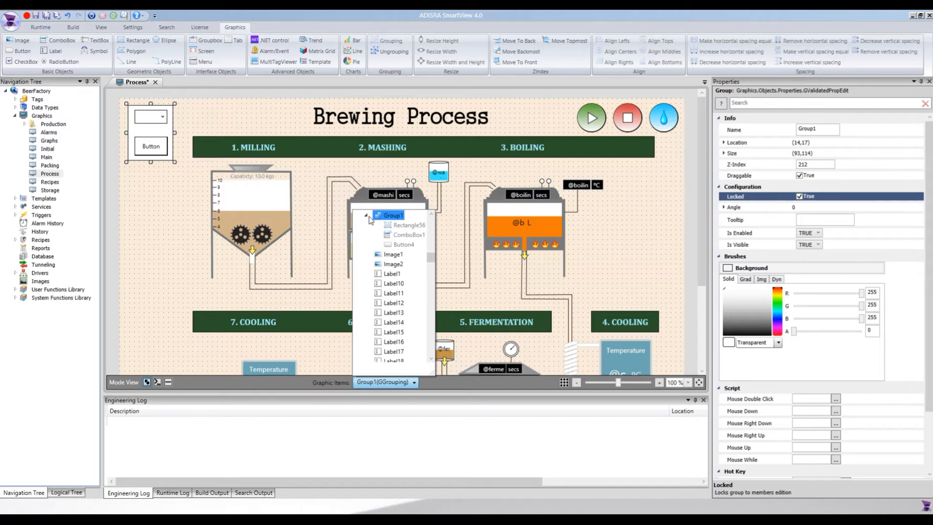
Review the group's rotation angle options and its remaining properties, including scripts, hot key and security.
{"action": "left_click", "coordinate": [724, 210]}
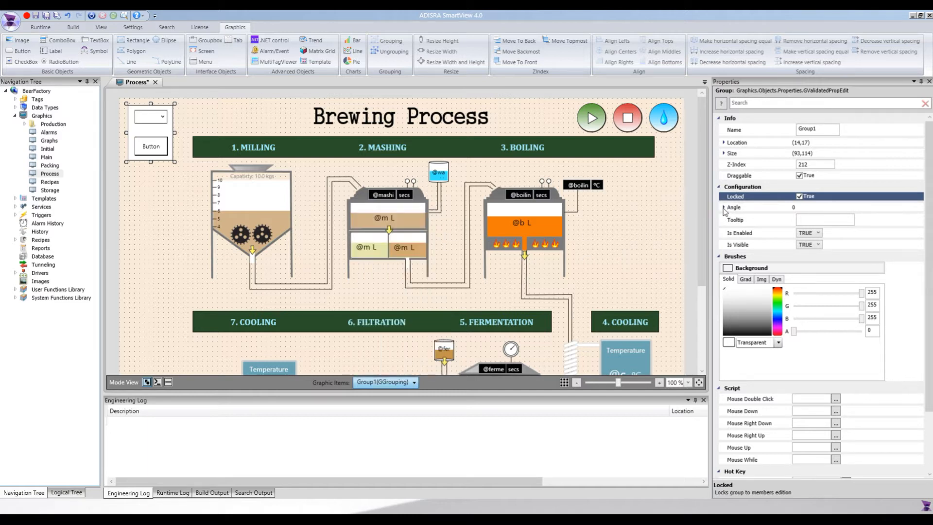
{"action": "left_click", "coordinate": [724, 208]}
{"action": "left_click", "coordinate": [724, 208]}
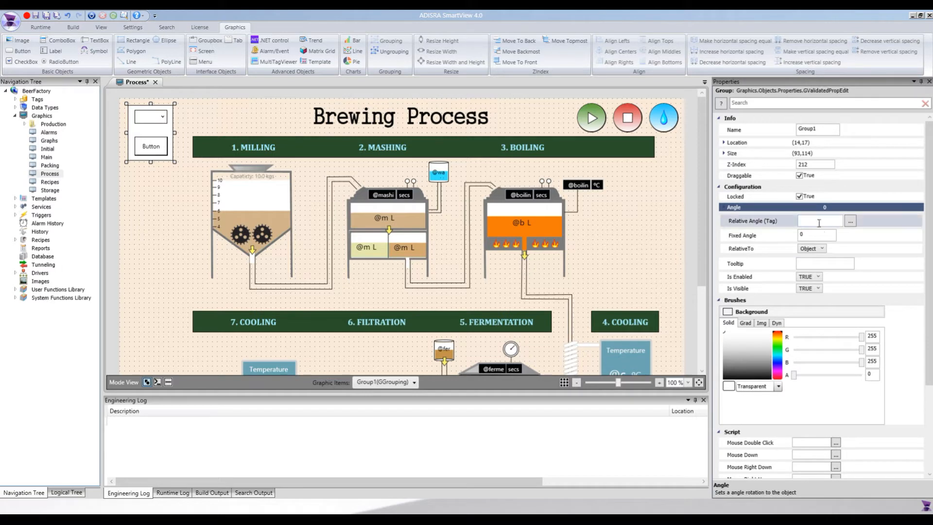
{"action": "left_click", "coordinate": [723, 209]}
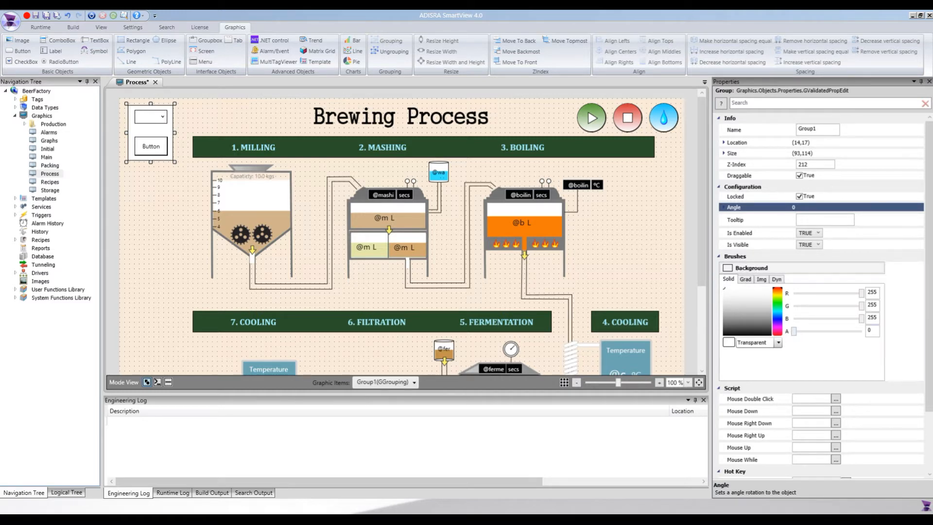
{"action": "scroll", "coordinate": [930, 294], "scroll_direction": "down", "scroll_amount": 3}
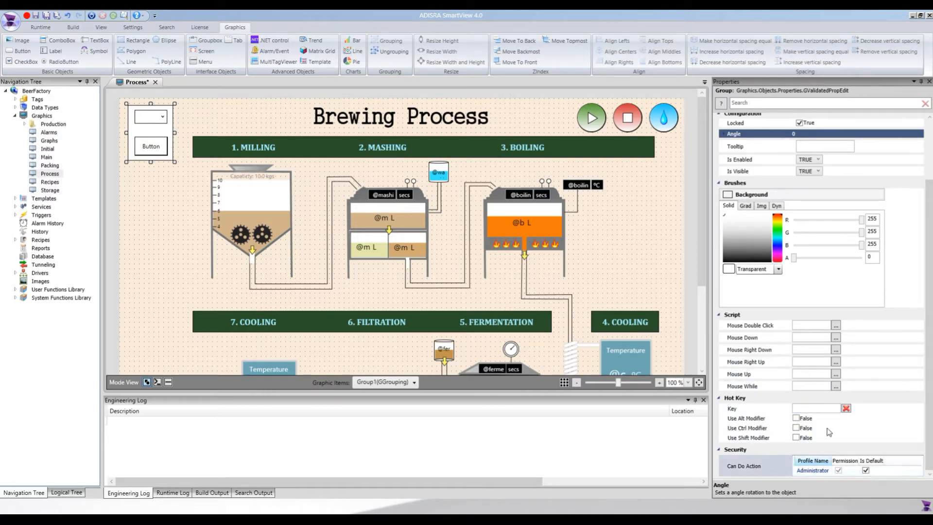
{"action": "left_click", "coordinate": [929, 172]}
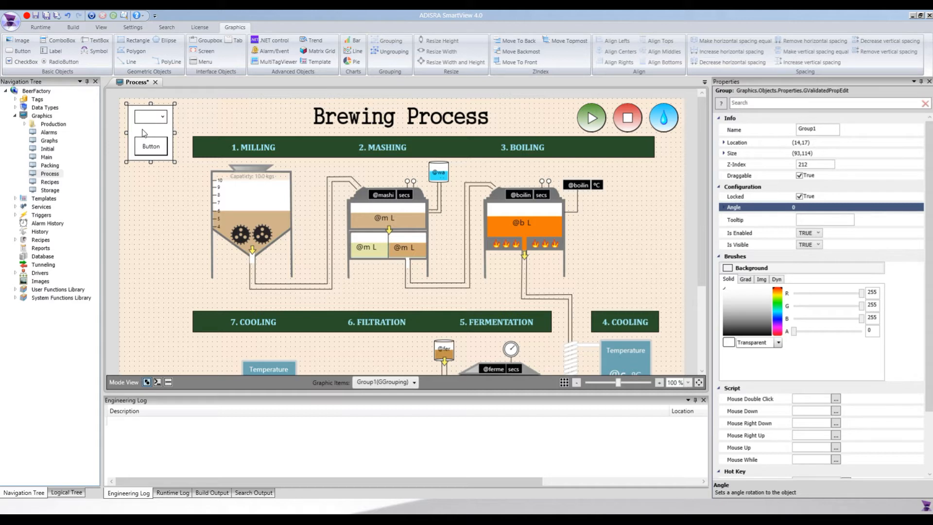
Copy the group directly below the original at about (145,20), and select all parts of the milling tank.
{"action": "left_click_drag", "start_coordinate": [145, 135], "coordinate": [144, 195]}
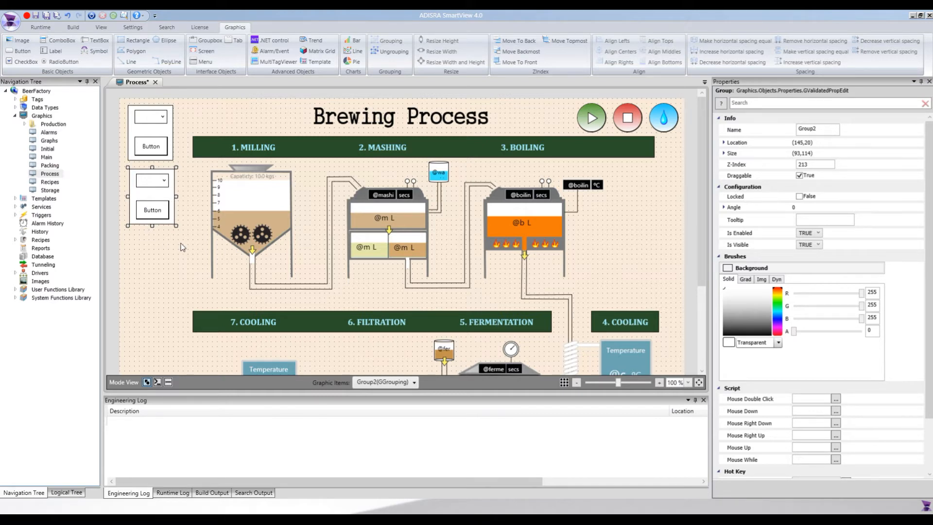
{"action": "left_click_drag", "start_coordinate": [194, 159], "coordinate": [304, 293]}
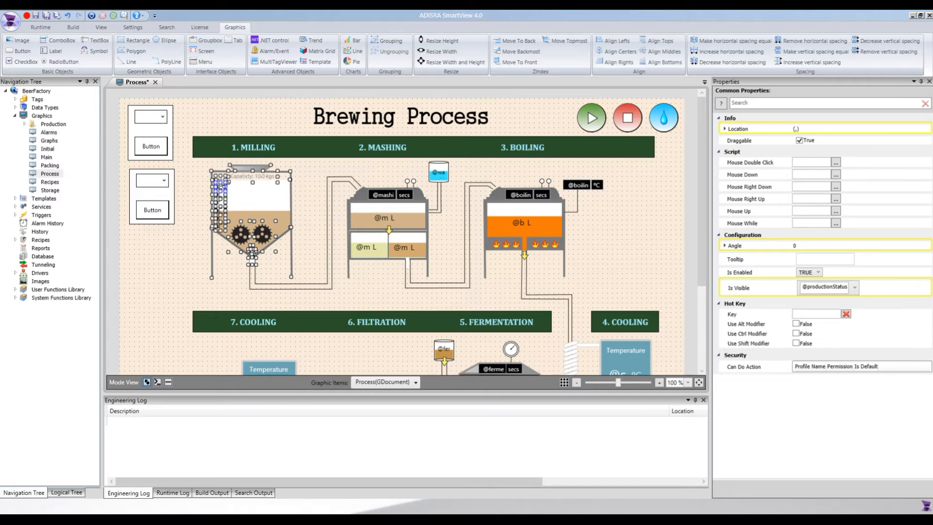
Select both sample groups beside the milling tank and delete them.
{"action": "left_click", "coordinate": [126, 105]}
{"action": "left_click_drag", "start_coordinate": [125, 105], "coordinate": [125, 106]}
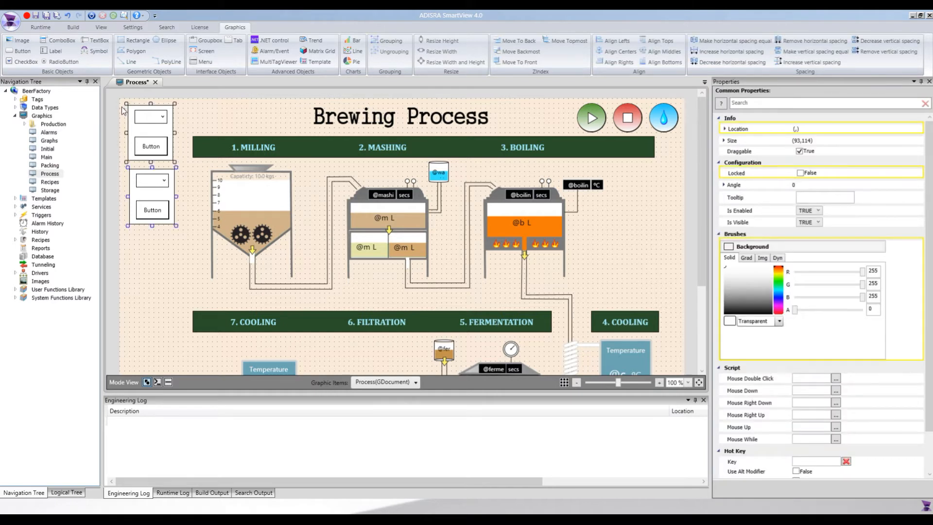
{"action": "left_click", "coordinate": [154, 138]}
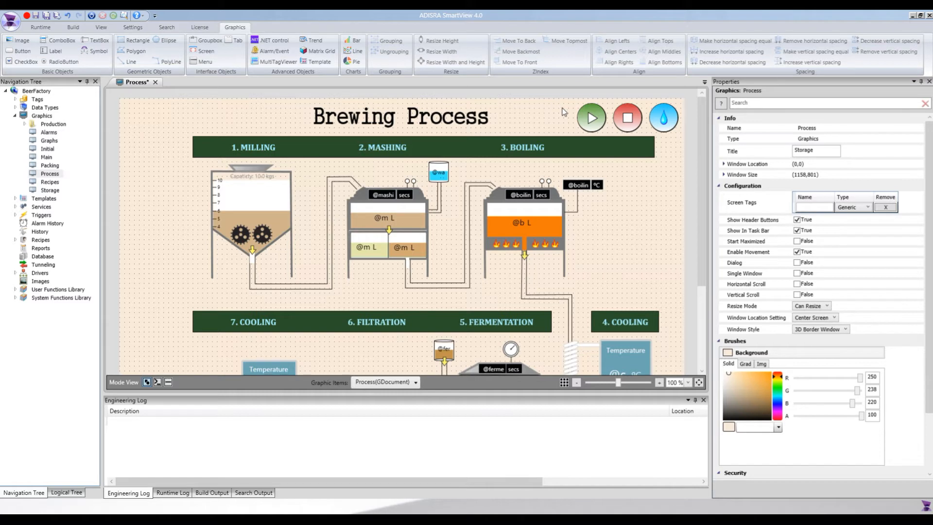
Inspect the round start, stop and clean-machinery buttons and the separate shapes lying on top of them.
{"action": "left_click", "coordinate": [596, 112]}
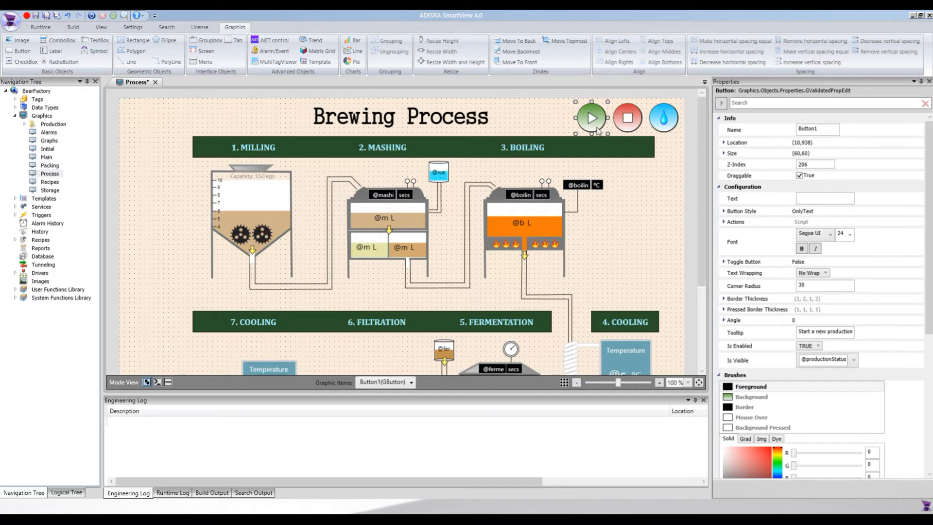
{"action": "left_click", "coordinate": [591, 117]}
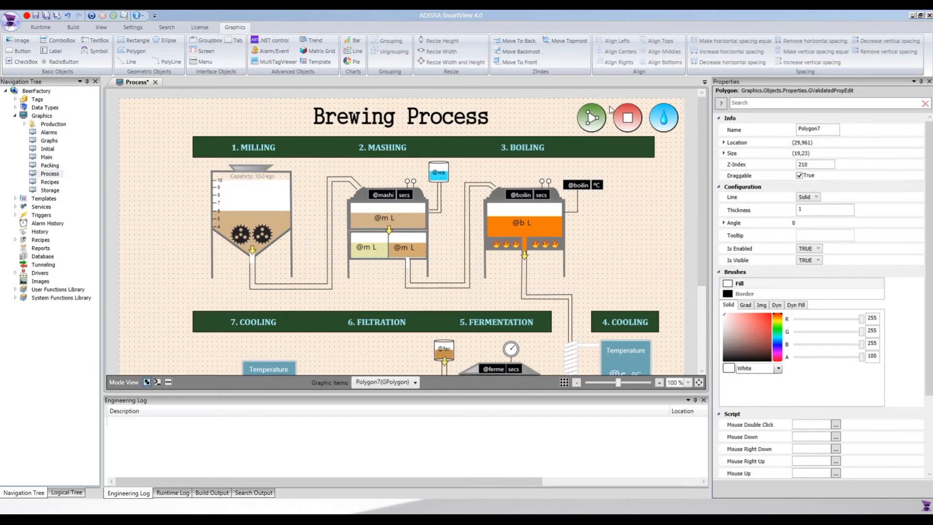
{"action": "left_click", "coordinate": [624, 115]}
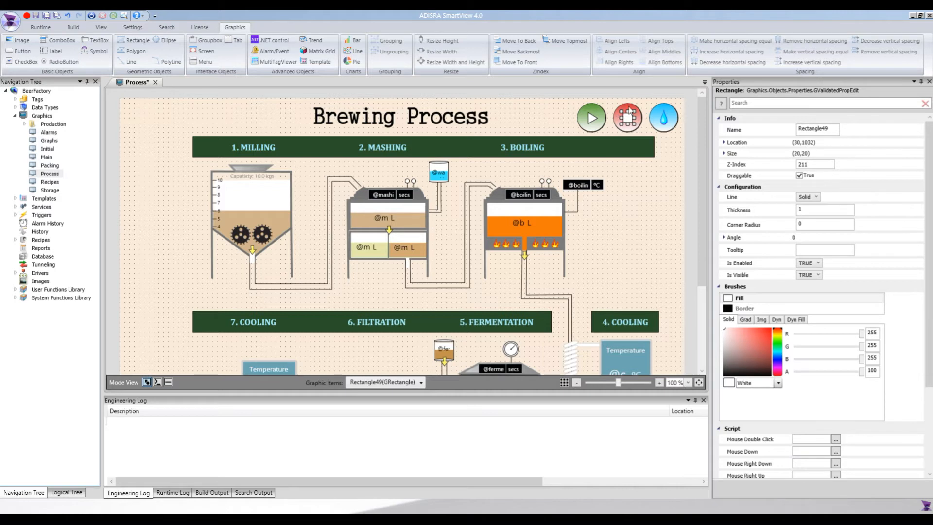
{"action": "left_click", "coordinate": [628, 115]}
{"action": "left_click", "coordinate": [666, 118]}
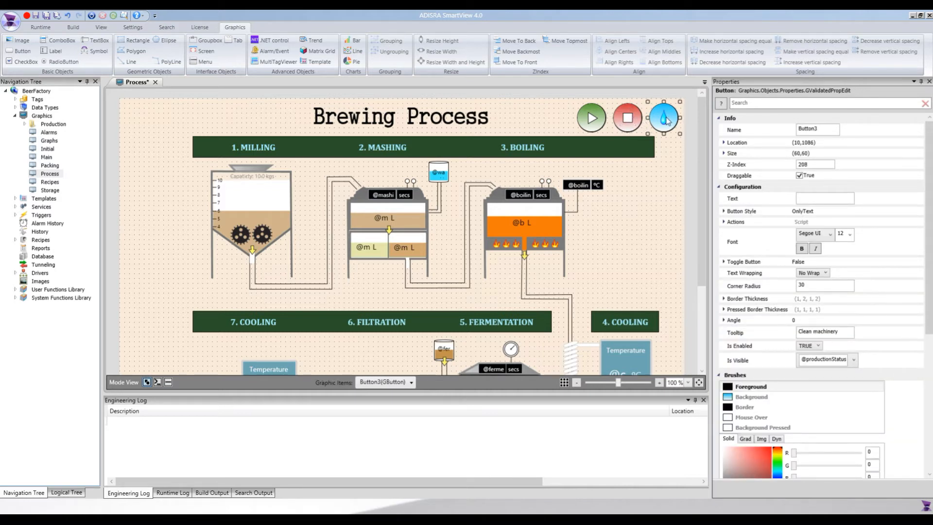
{"action": "left_click", "coordinate": [665, 120]}
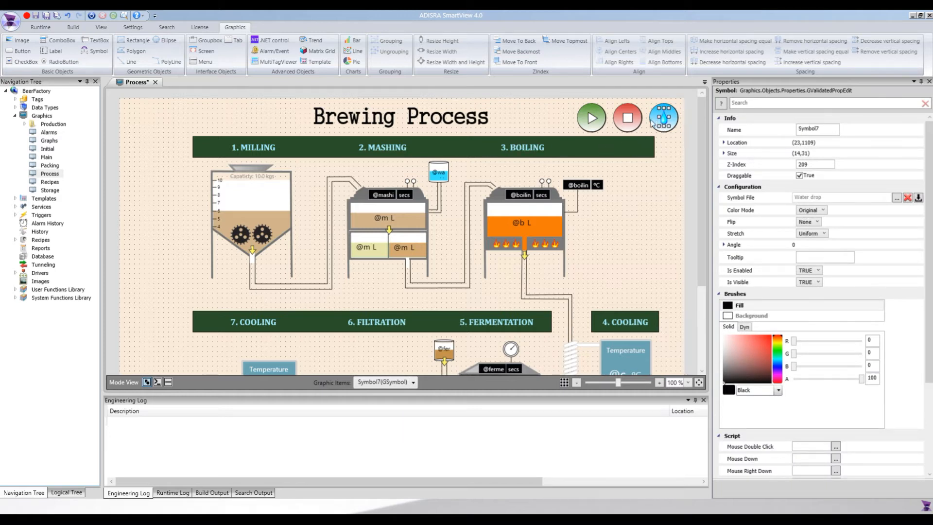
{"action": "left_click", "coordinate": [569, 110]}
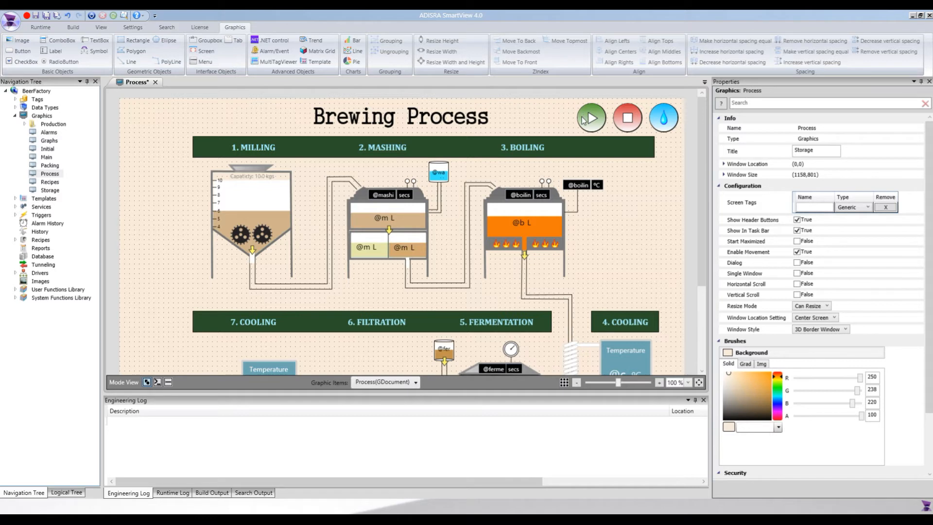
Review the properties of the start button, stop square and water drop, and check the start button's Is Visible setting.
{"action": "left_click", "coordinate": [586, 122]}
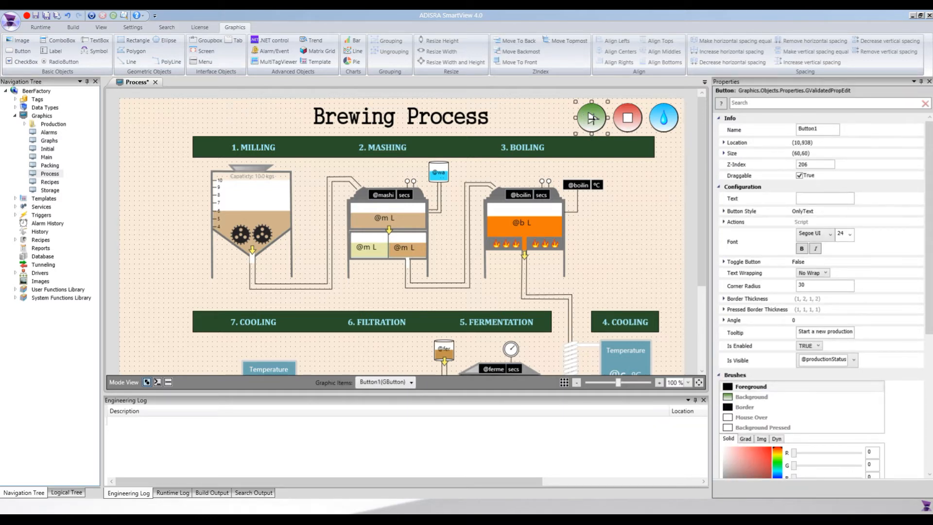
{"action": "left_click", "coordinate": [591, 118]}
{"action": "left_click", "coordinate": [629, 119]}
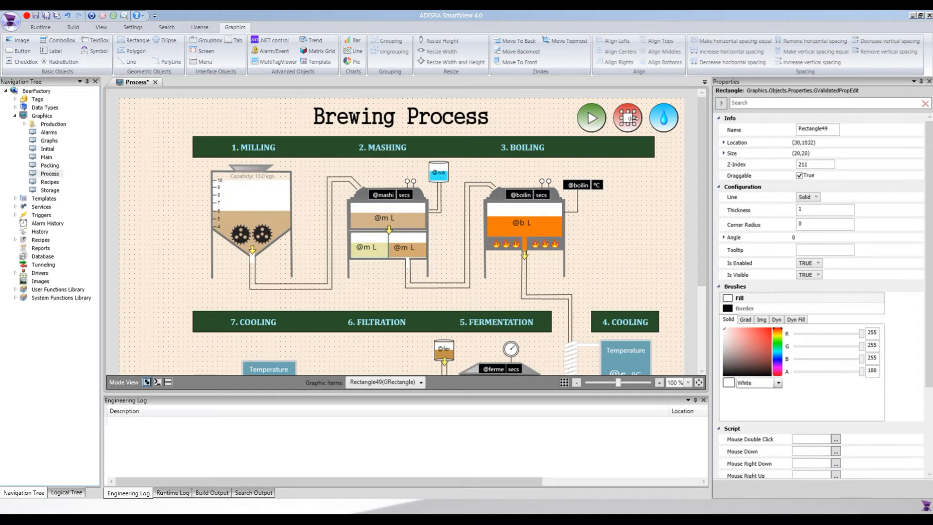
{"action": "left_click", "coordinate": [666, 119]}
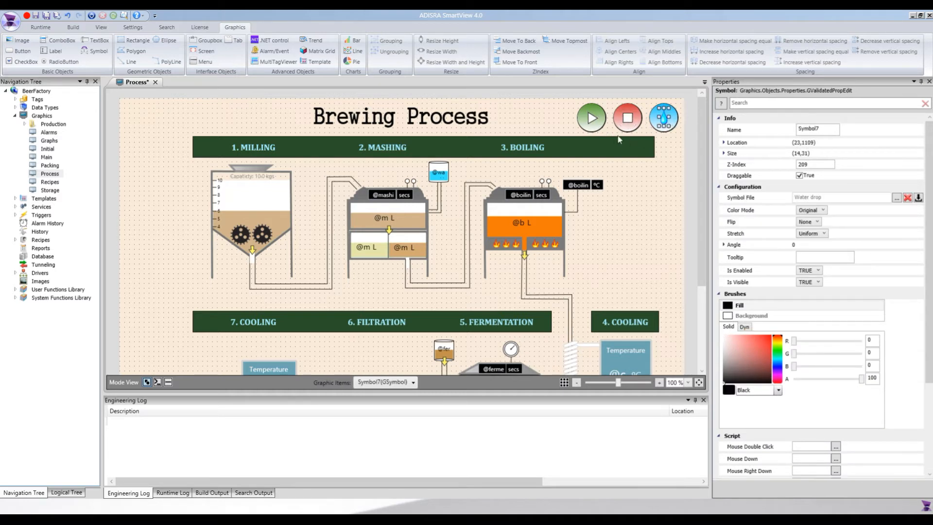
{"action": "left_click", "coordinate": [595, 123]}
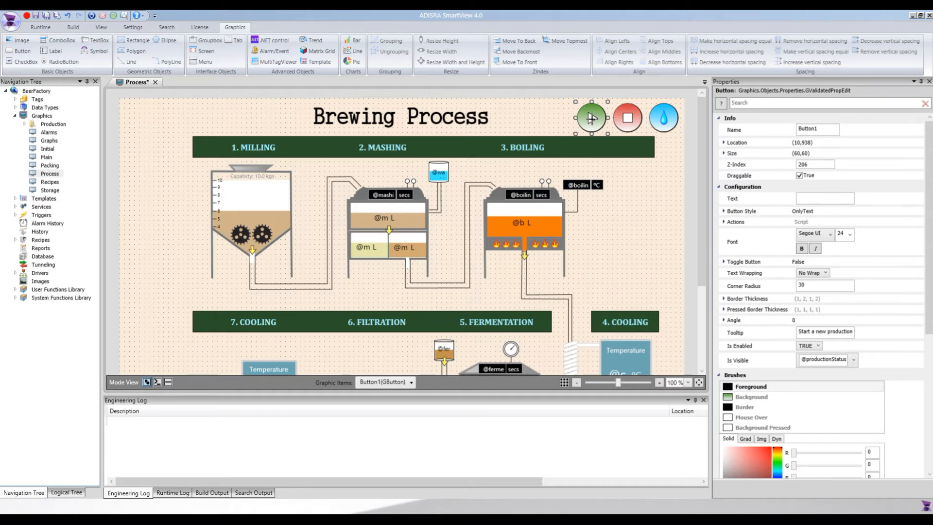
{"action": "left_click", "coordinate": [854, 360]}
{"action": "left_click", "coordinate": [855, 361]}
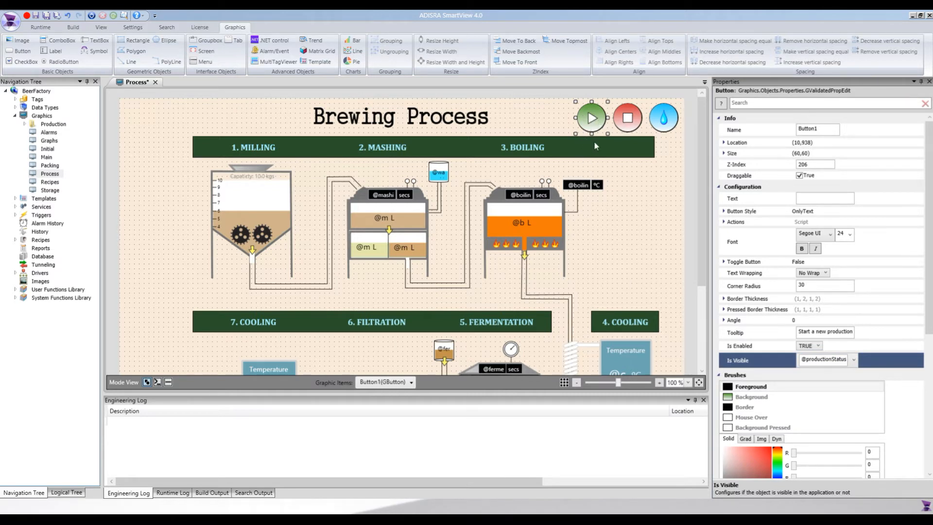
Group each of the three round buttons with its own symbol: start with triangle, stop with square, clean-machinery with water drop.
{"action": "left_click", "coordinate": [565, 106]}
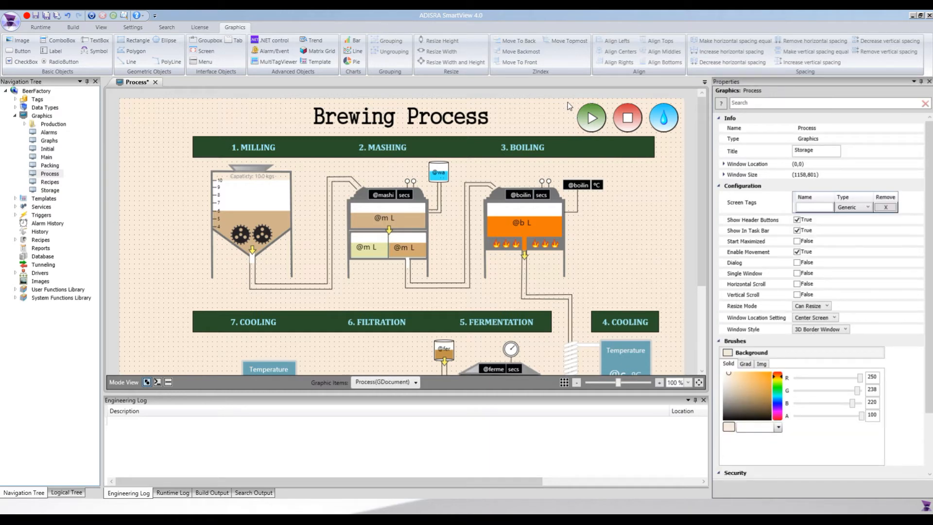
{"action": "left_click", "coordinate": [610, 138]}
{"action": "left_click", "coordinate": [401, 43]}
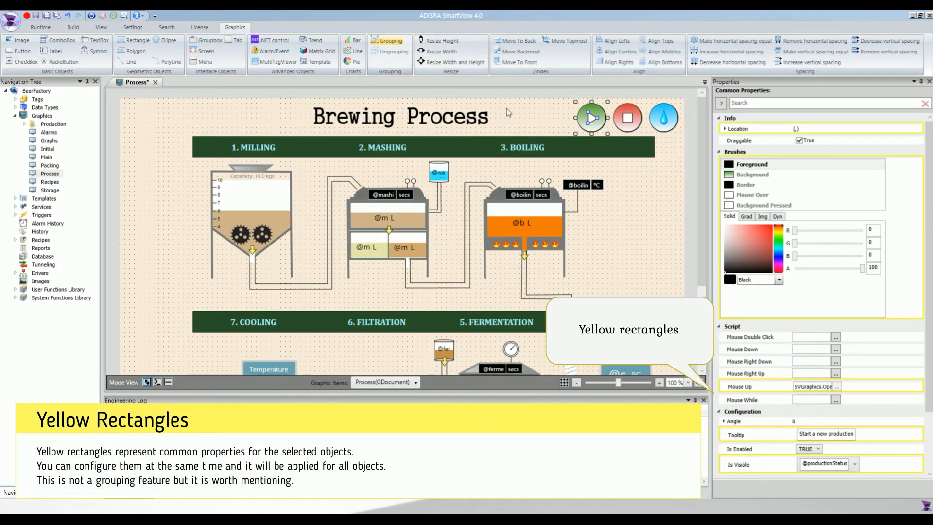
{"action": "left_click", "coordinate": [614, 102]}
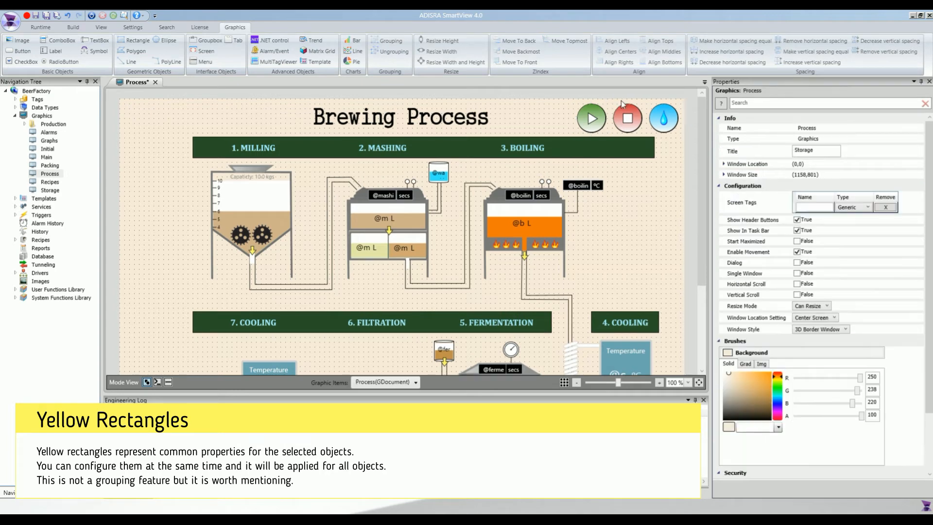
{"action": "left_click", "coordinate": [613, 132]}
{"action": "left_click", "coordinate": [380, 43]}
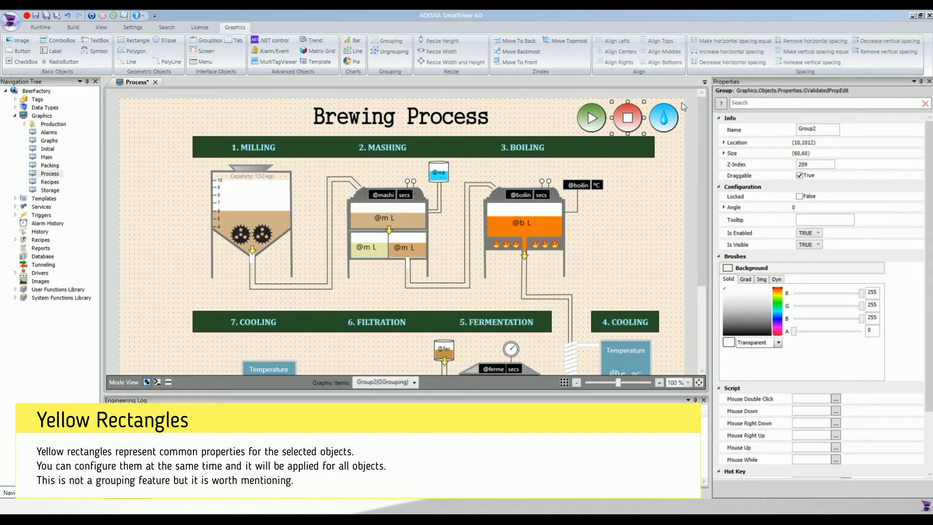
{"action": "left_click", "coordinate": [659, 137]}
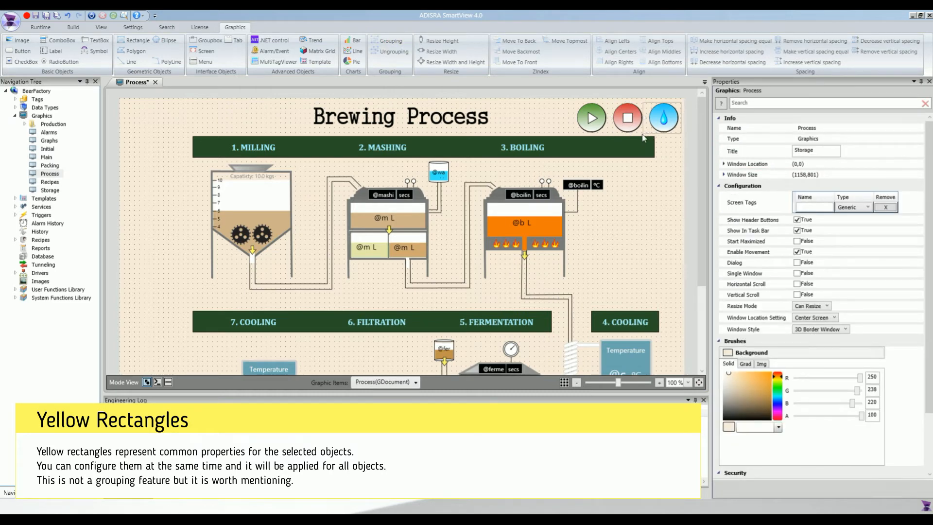
{"action": "left_click", "coordinate": [663, 117]}
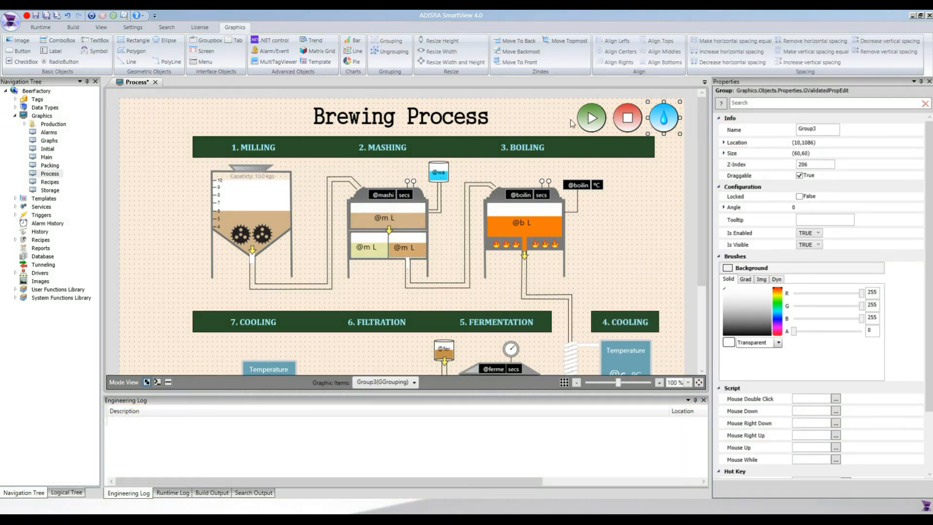
{"action": "left_click", "coordinate": [596, 117]}
{"action": "left_click", "coordinate": [818, 245]}
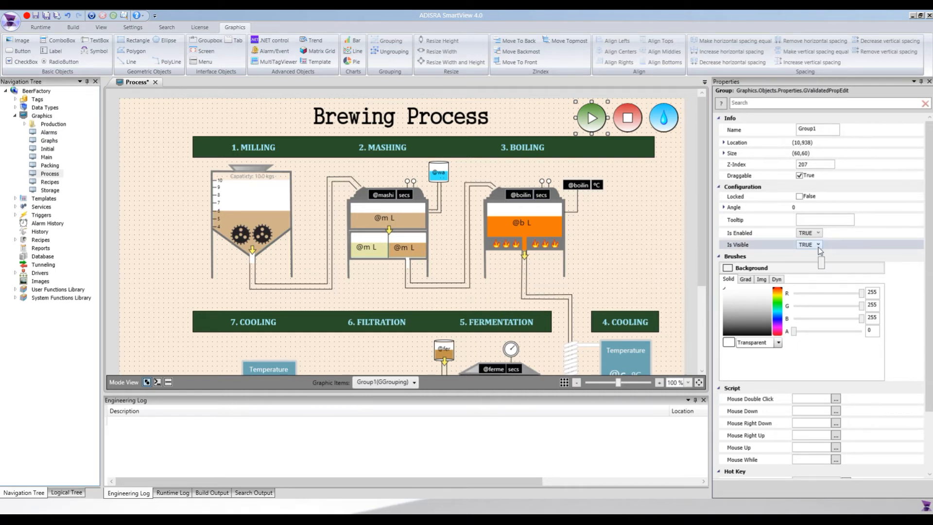
{"action": "left_click", "coordinate": [819, 272]}
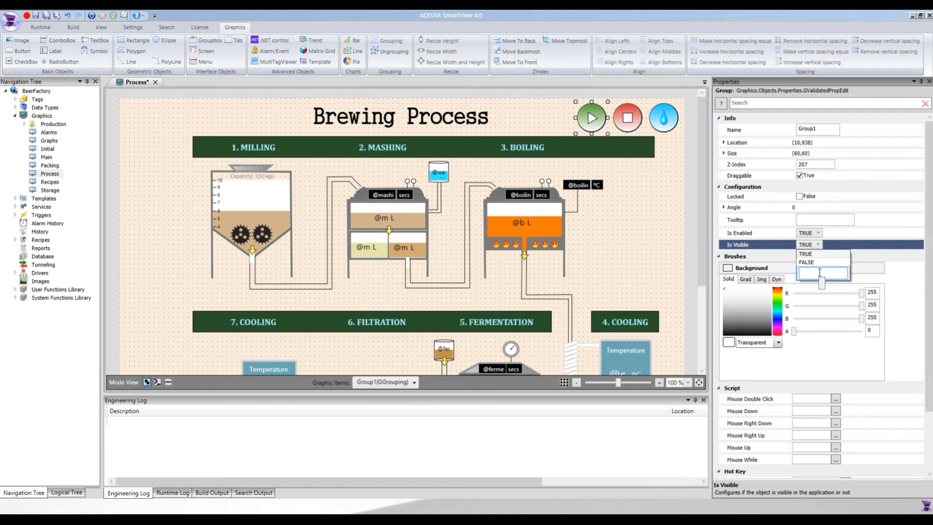
{"action": "type", "text": "@"}
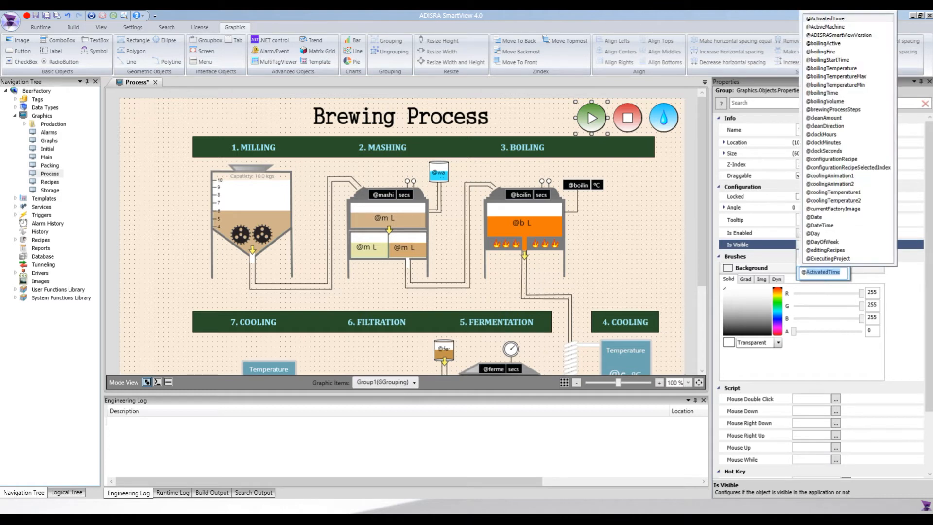
{"action": "type", "text": "produ"}
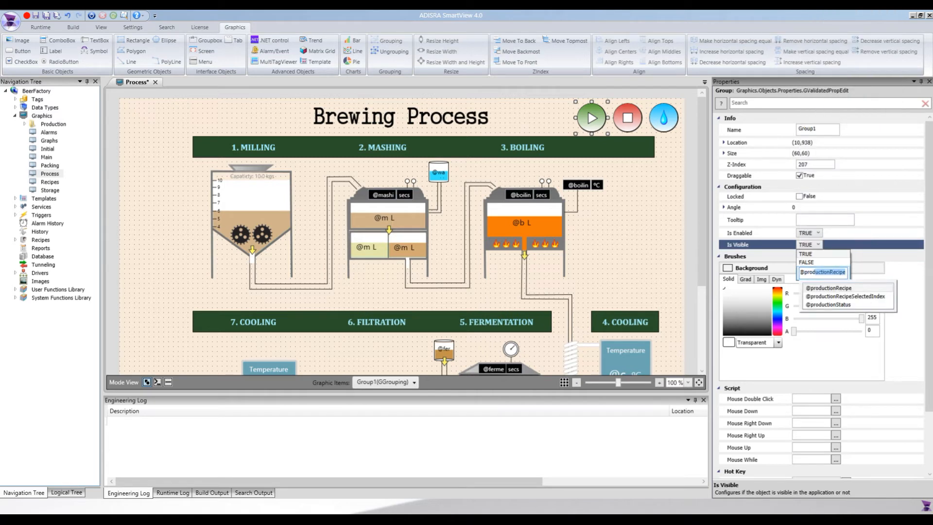
{"action": "key", "text": "Down"}
{"action": "key", "text": "Down"}
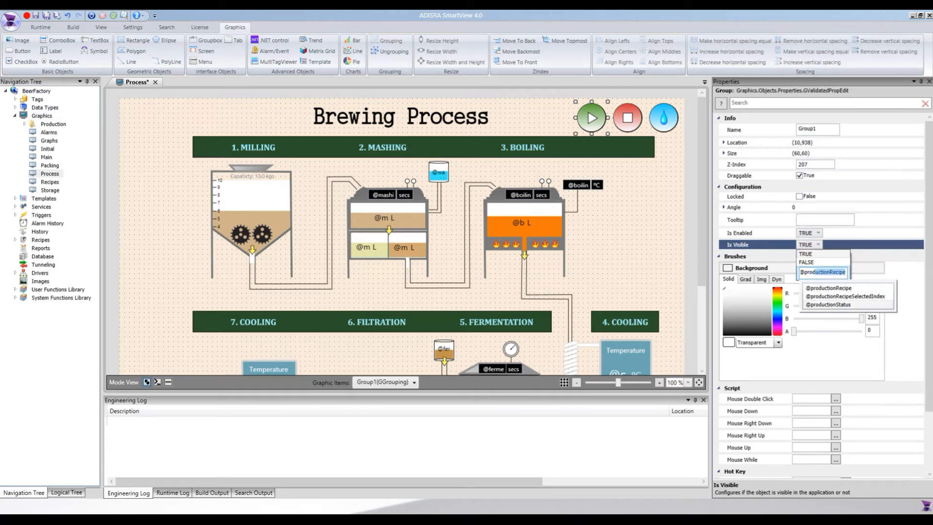
{"action": "type", "text": "ductionStatus"}
{"action": "key", "text": "Return"}
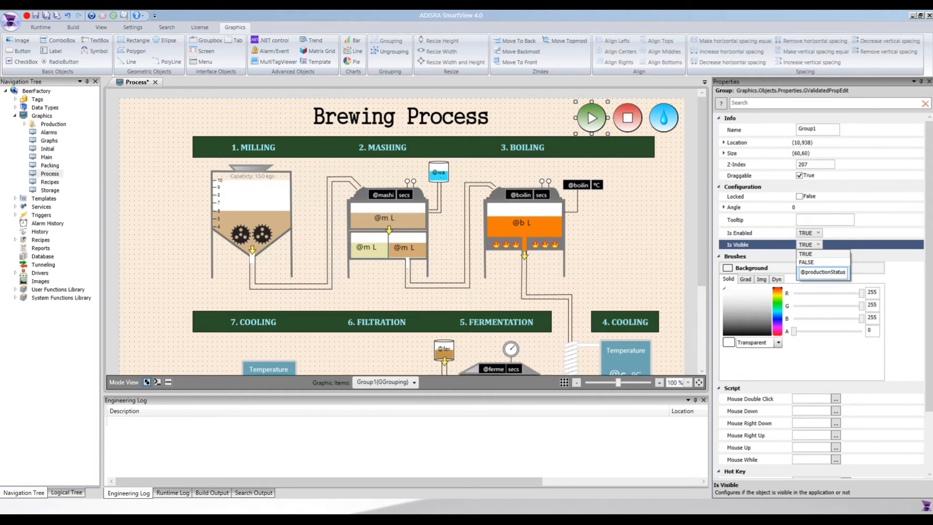
{"action": "type", "text": "== 1"}
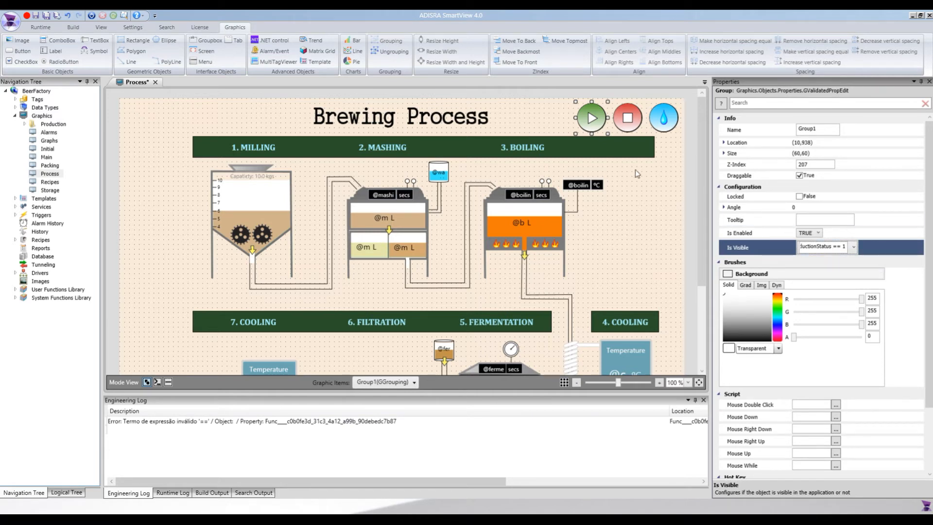
{"action": "left_click", "coordinate": [628, 130]}
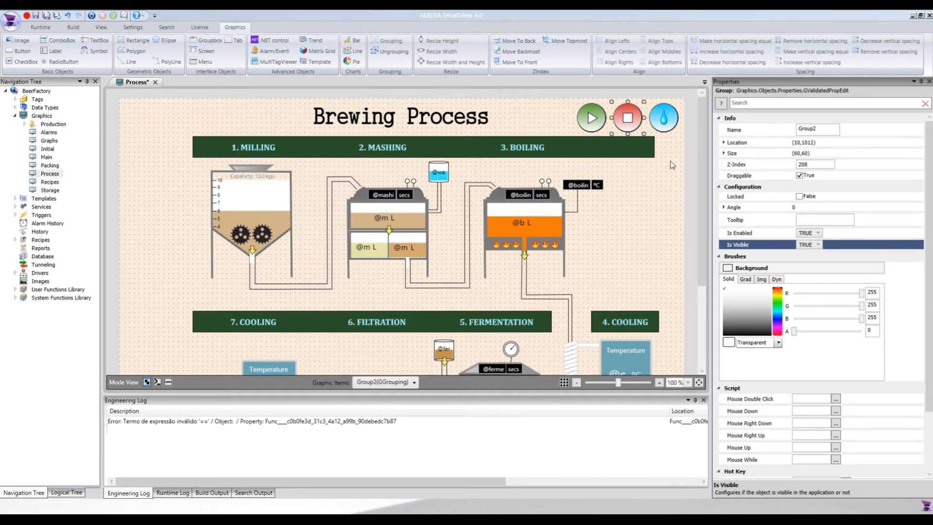
{"action": "left_click", "coordinate": [817, 244]}
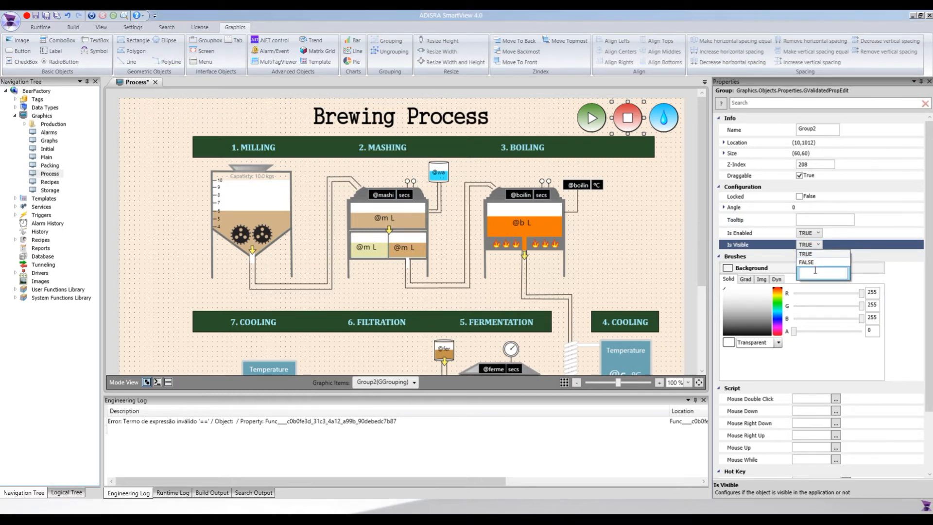
{"action": "key", "text": "ctrl+v"}
{"action": "left_click", "coordinate": [738, 215]}
{"action": "left_click", "coordinate": [672, 124]}
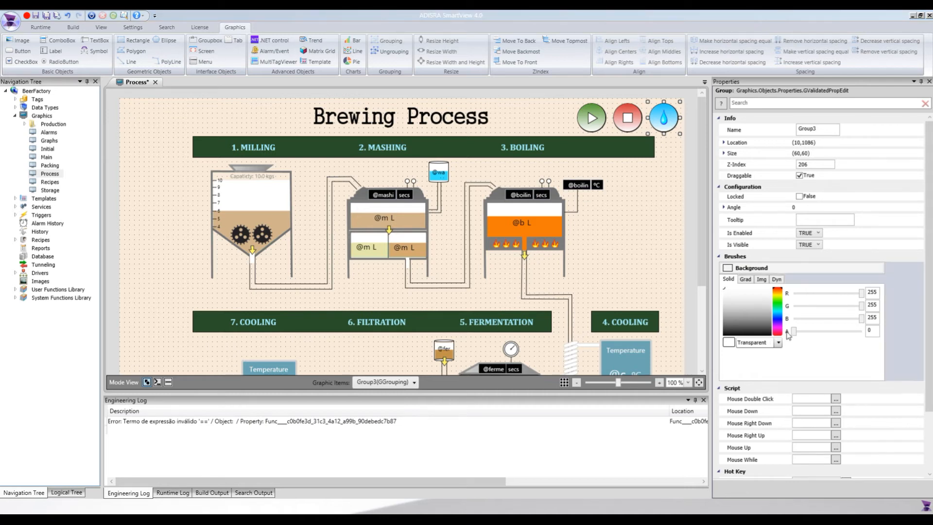
{"action": "left_click", "coordinate": [809, 245]}
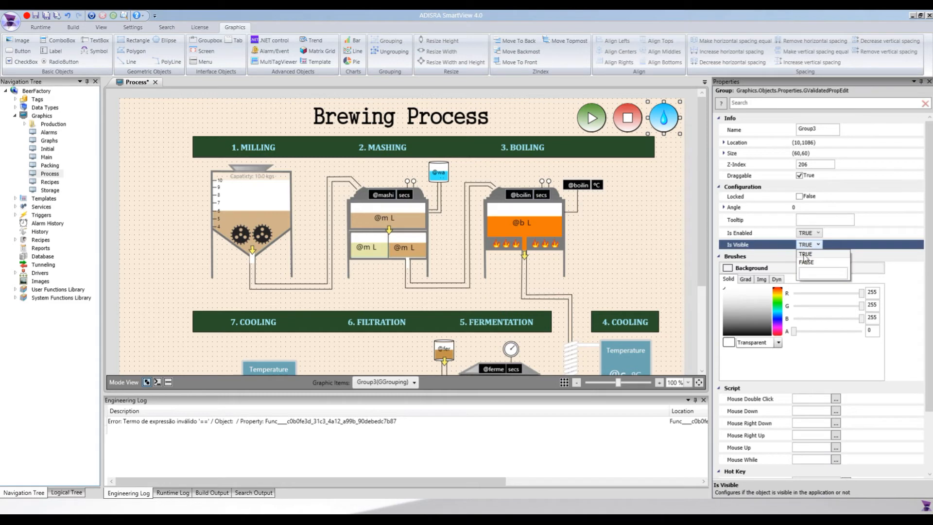
{"action": "type", "text": "Machinery== false"}
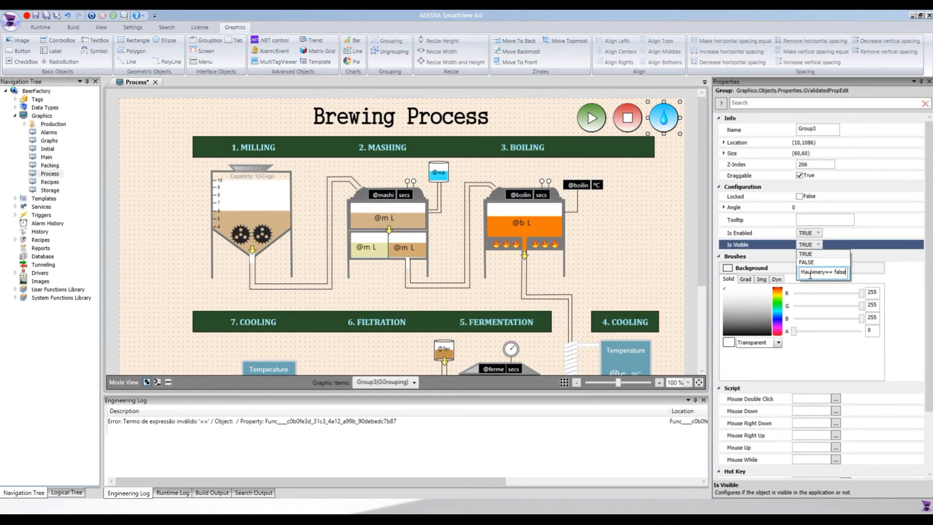
{"action": "key", "text": "ctrl+a"}
{"action": "type", "text": "@productionStatus"}
{"action": "type", "text": "==0 && @"}
{"action": "type", "text": "startCleanMachin"}
{"action": "type", "text": "ery== false"}
{"action": "key", "text": "Return"}
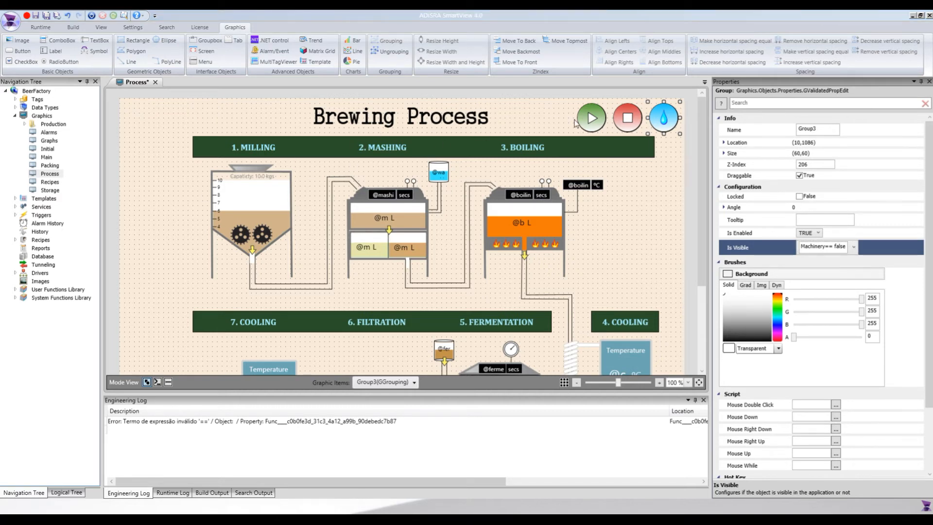
Open the scripts of Button1 inside the start group, copy its Mouse Up script SVGraphics.Open("Production\\StartProduction"); and delete it there.
{"action": "left_click", "coordinate": [587, 119]}
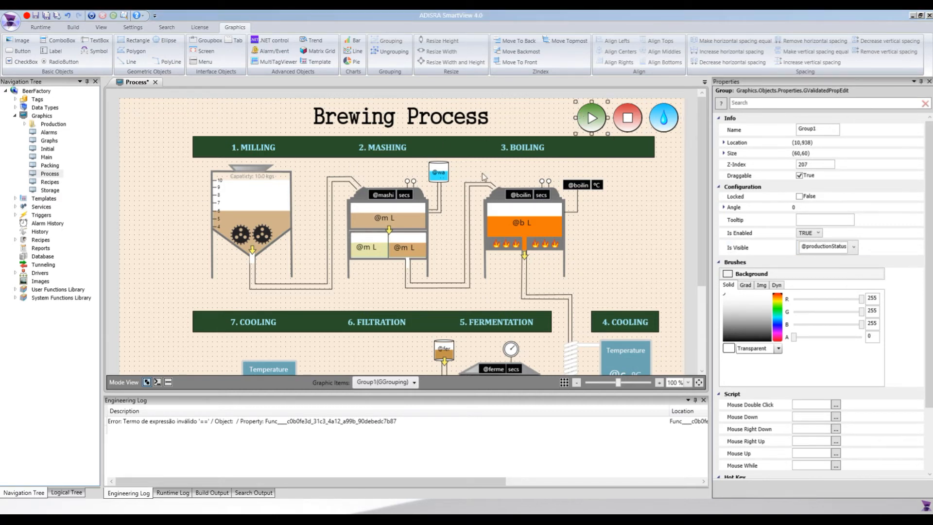
{"action": "left_click", "coordinate": [365, 385]}
{"action": "left_click", "coordinate": [367, 215]}
{"action": "left_click", "coordinate": [403, 224]}
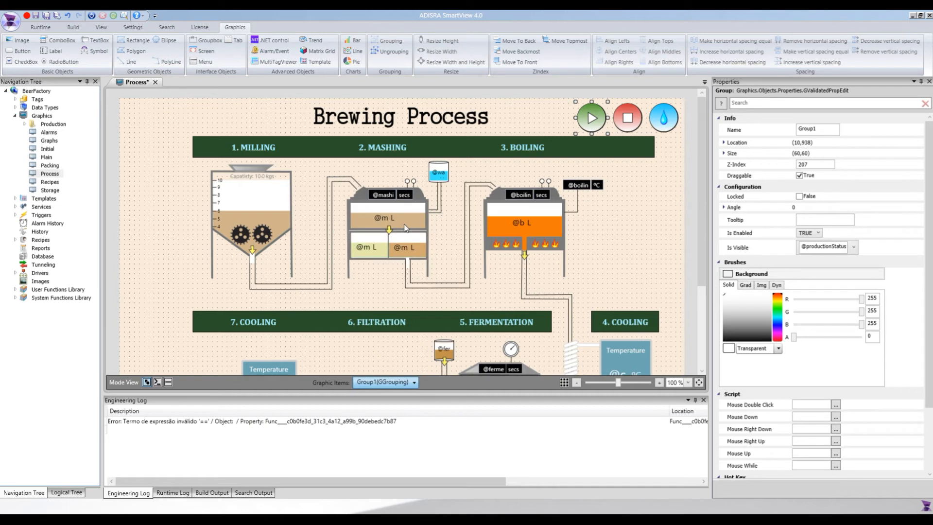
{"action": "left_click", "coordinate": [168, 381]}
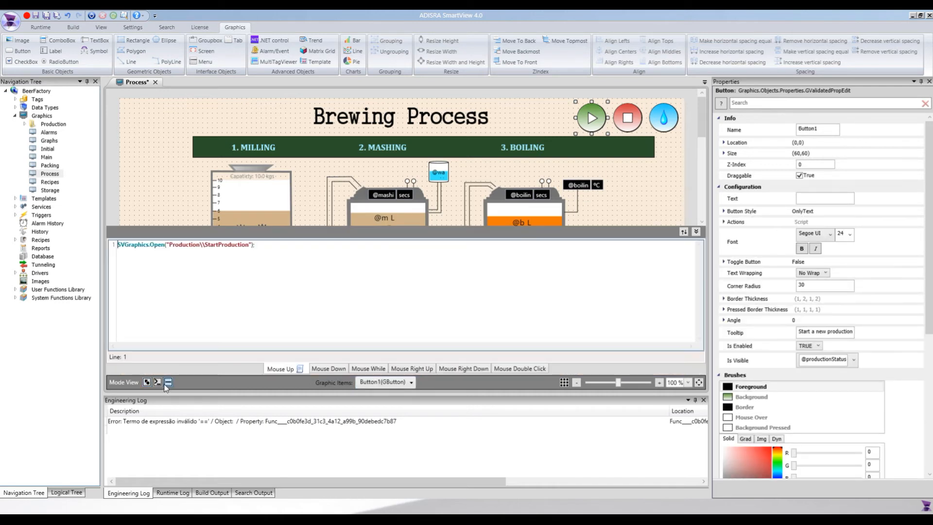
{"action": "triple_click", "coordinate": [249, 242]}
{"action": "key", "text": "ctrl+c"}
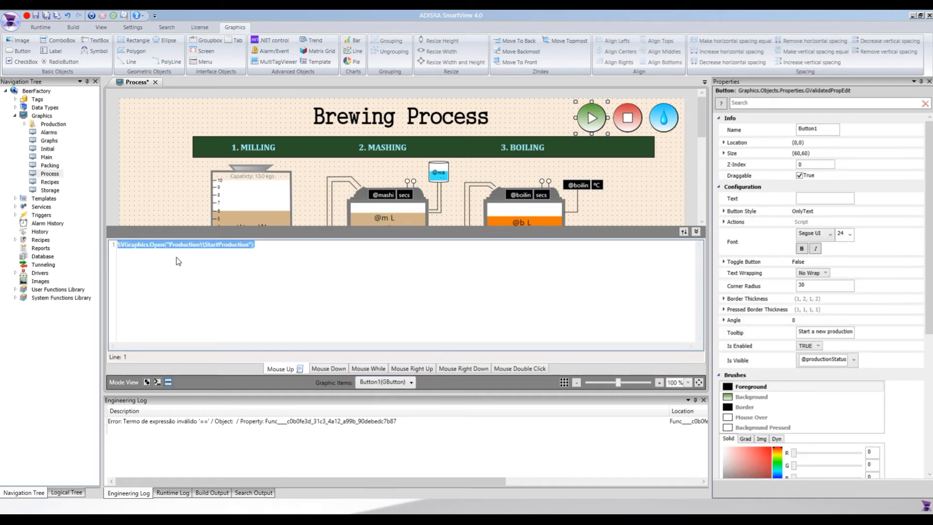
{"action": "key", "text": "Delete"}
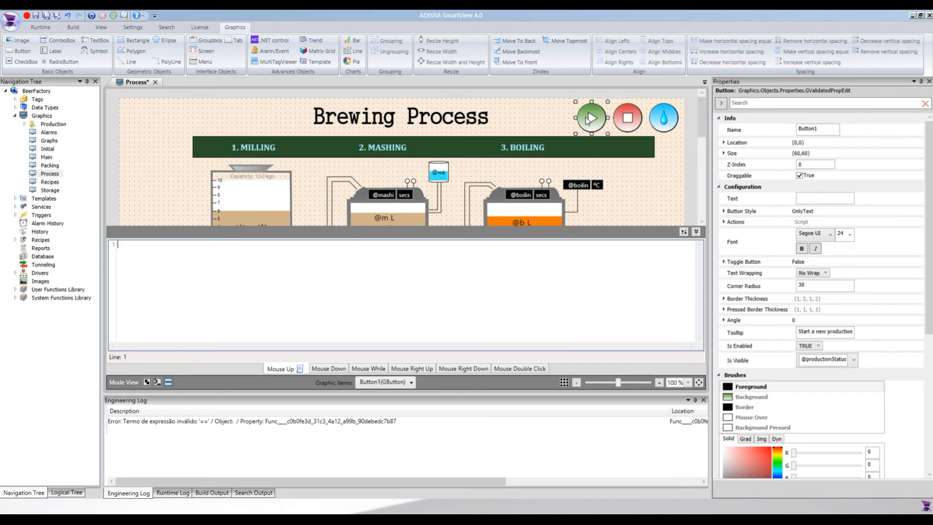
Paste the copied StartProduction script into the Mouse Up event of Group1.
{"action": "left_click", "coordinate": [382, 381]}
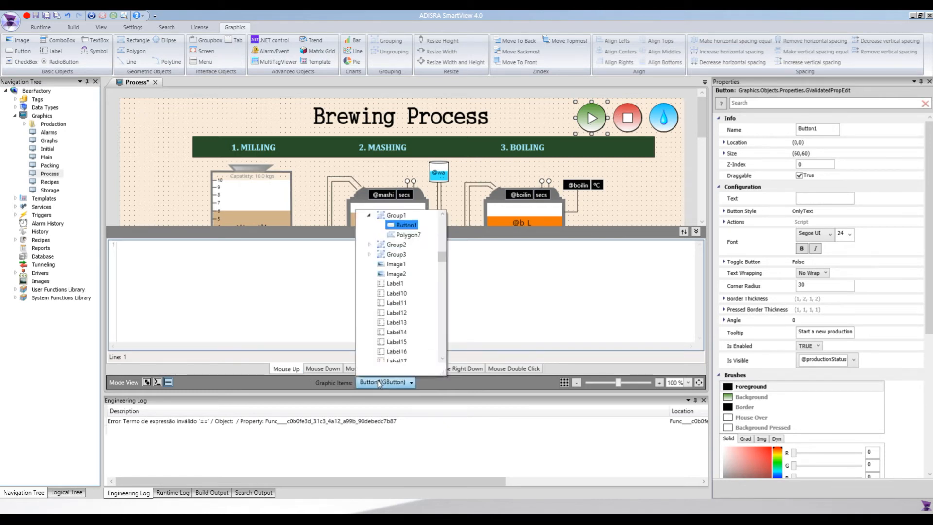
{"action": "left_click", "coordinate": [394, 214]}
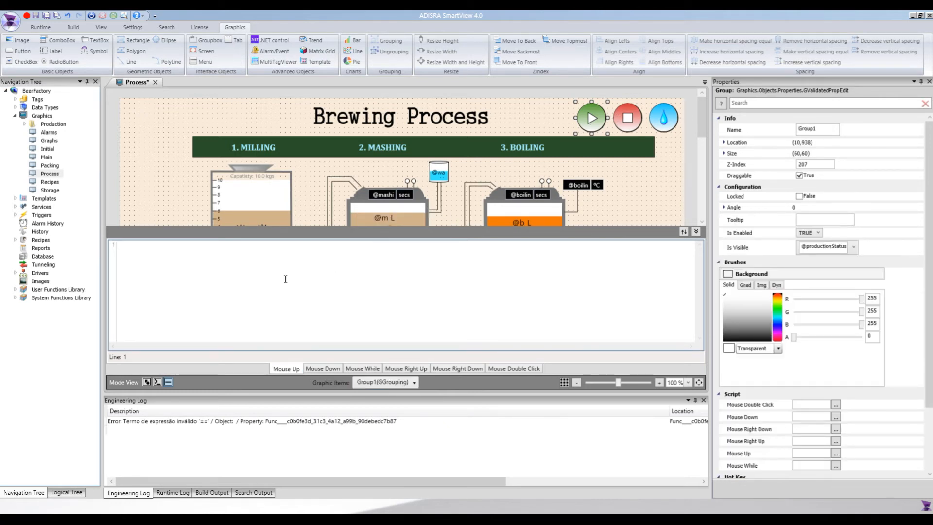
{"action": "key", "text": "ctrl+v"}
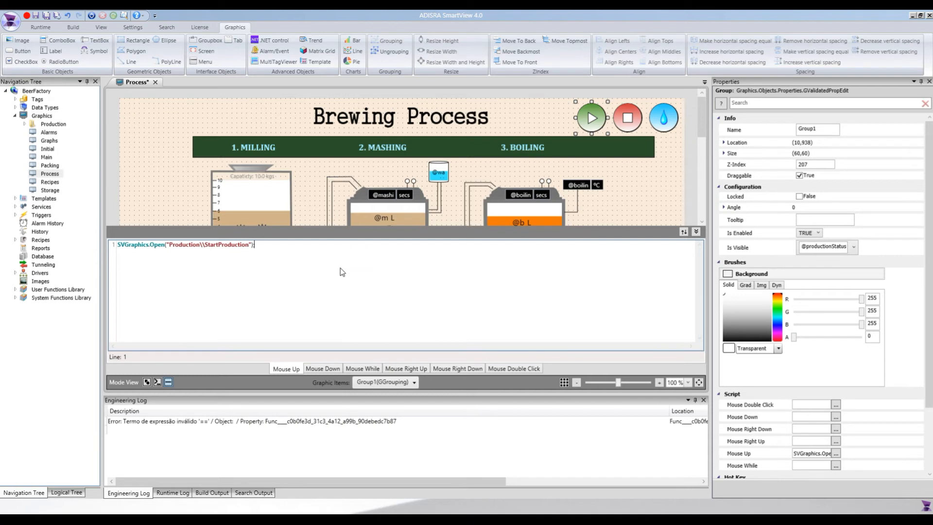
{"action": "left_click", "coordinate": [371, 384]}
{"action": "scroll", "coordinate": [366, 220], "scroll_direction": "up", "scroll_amount": 2}
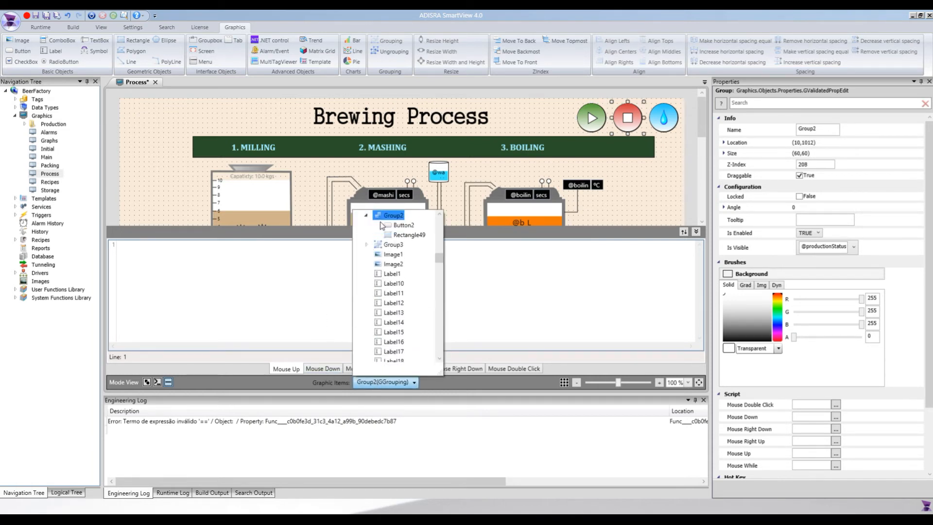
{"action": "left_click", "coordinate": [391, 224]}
{"action": "key", "text": "ctrl+a"}
{"action": "key", "text": "ctrl+c"}
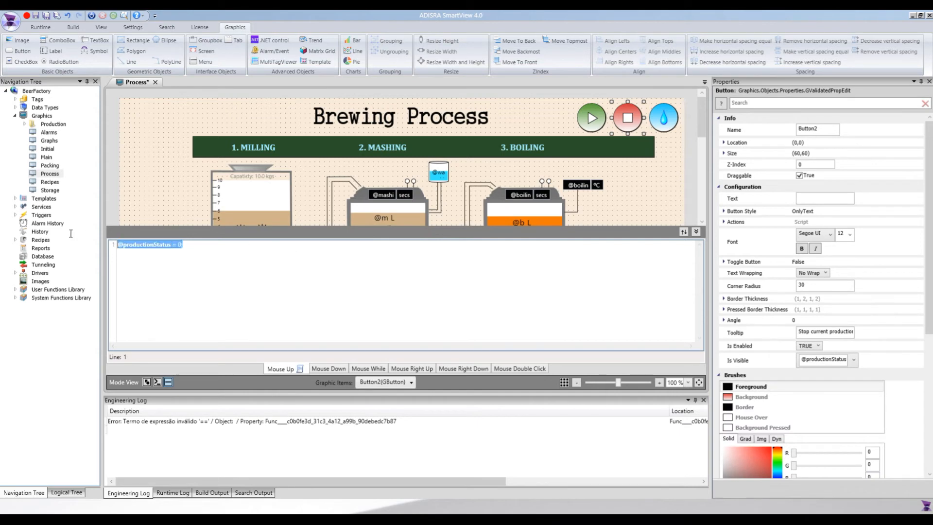
{"action": "key", "text": "Delete"}
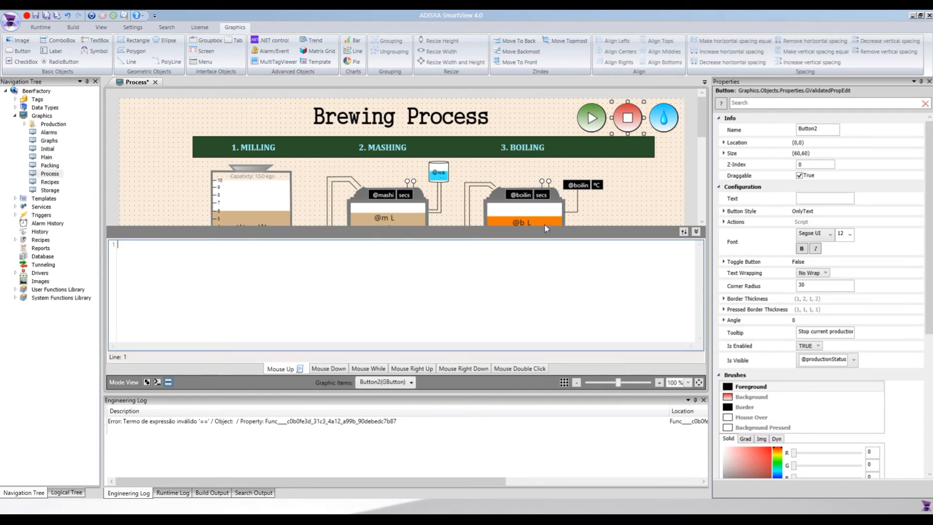
{"action": "left_click", "coordinate": [388, 384]}
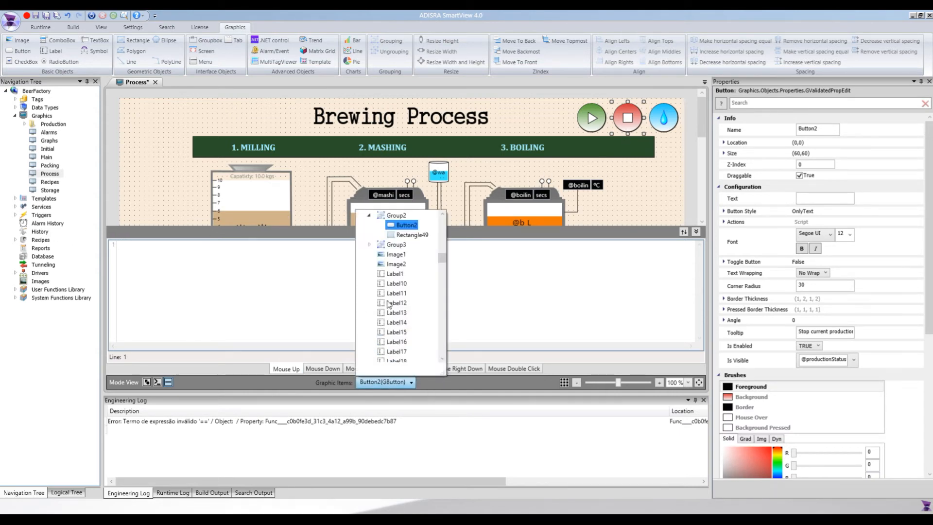
{"action": "left_click", "coordinate": [396, 216]}
{"action": "key", "text": "ctrl+v"}
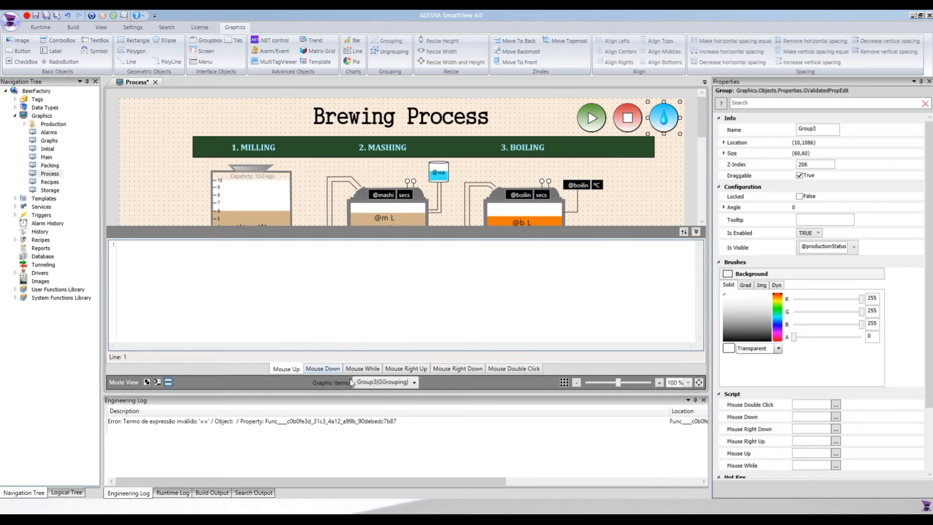
{"action": "left_click", "coordinate": [362, 382]}
{"action": "left_click", "coordinate": [367, 214]}
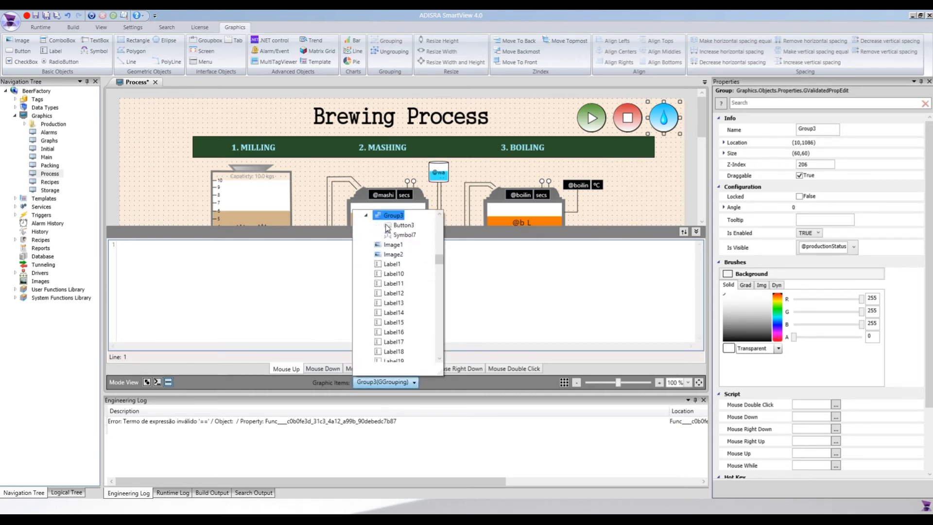
{"action": "left_click", "coordinate": [385, 223]}
{"action": "left_click_drag", "start_coordinate": [227, 247], "coordinate": [46, 239]}
{"action": "key", "text": "ctrl+c"}
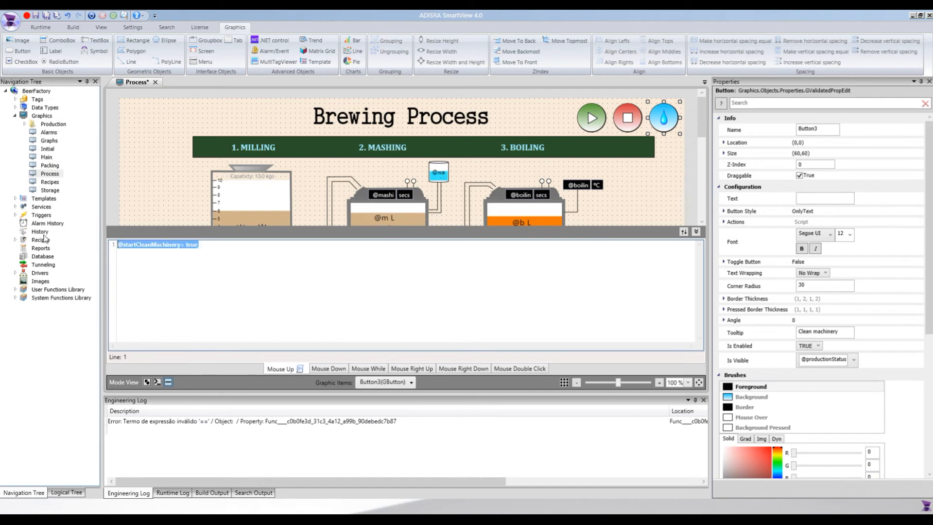
{"action": "key", "text": "Delete"}
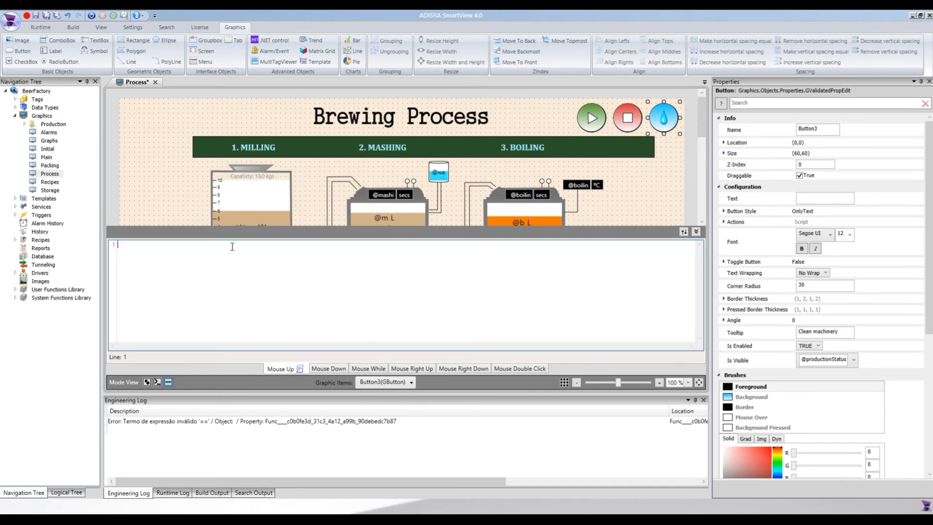
{"action": "left_click", "coordinate": [384, 382]}
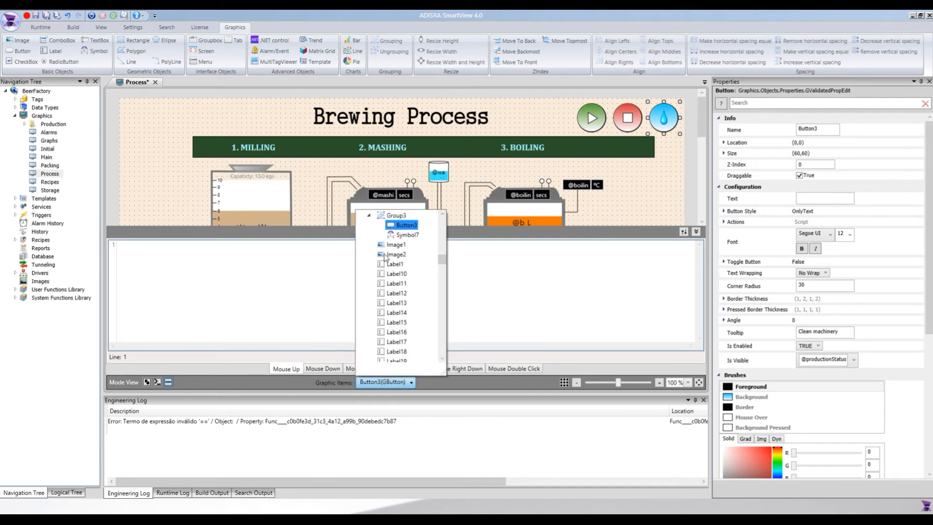
{"action": "left_click", "coordinate": [398, 215]}
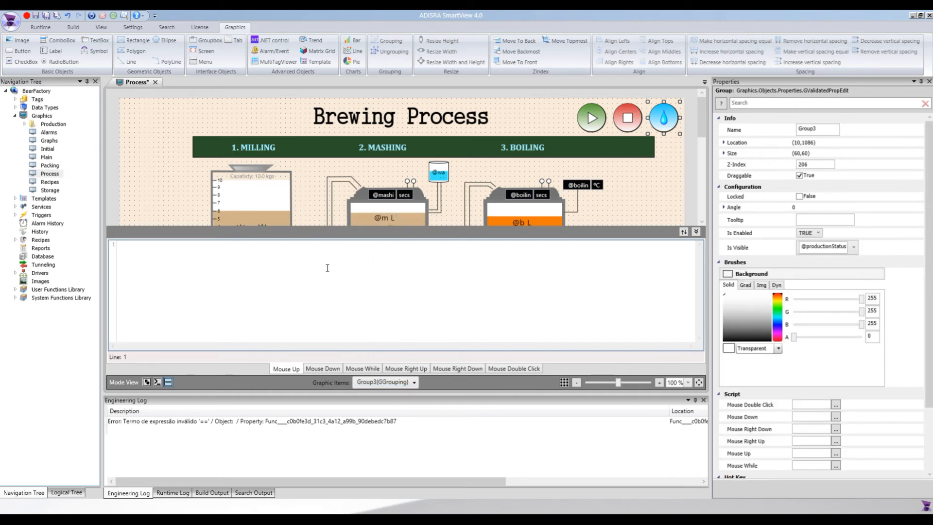
{"action": "key", "text": "ctrl+v"}
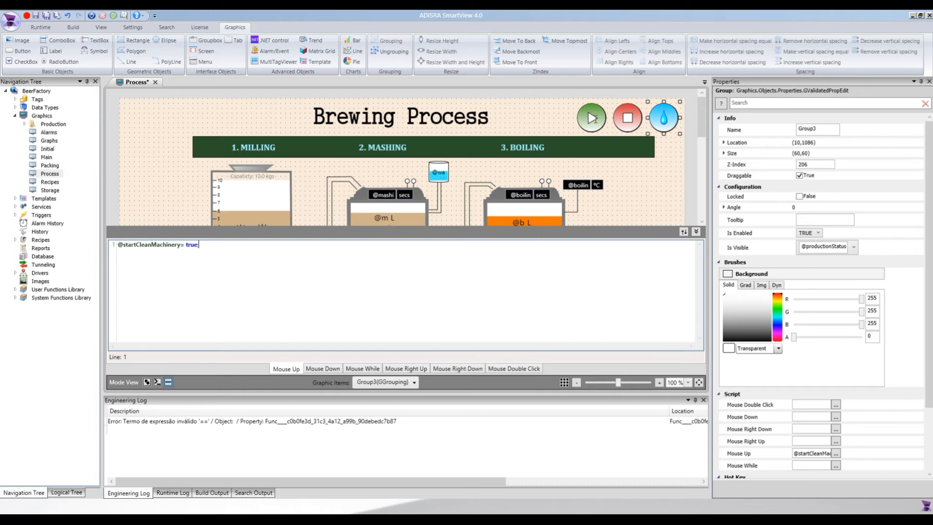
{"action": "key", "text": "ctrl+s"}
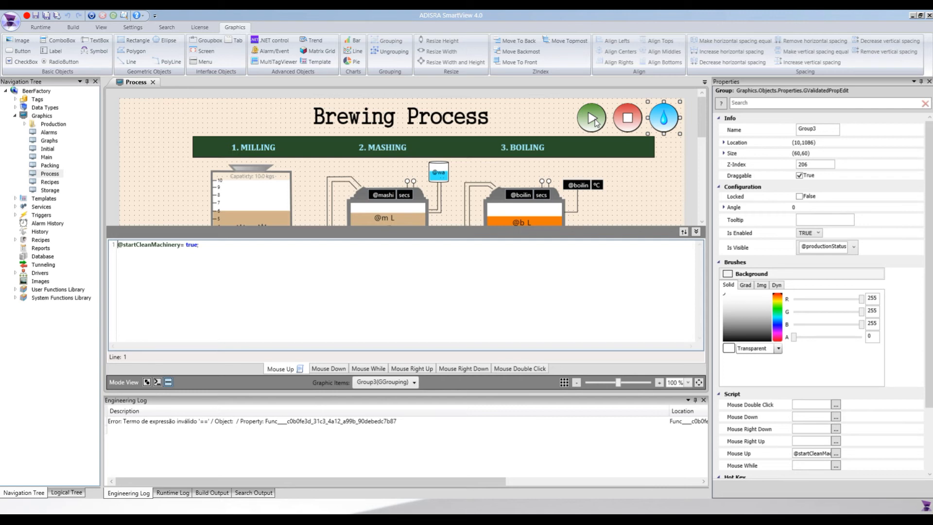
Align the start, stop and clean-machinery groups by their right edges so that they overlap in one spot.
{"action": "left_click", "coordinate": [595, 122]}
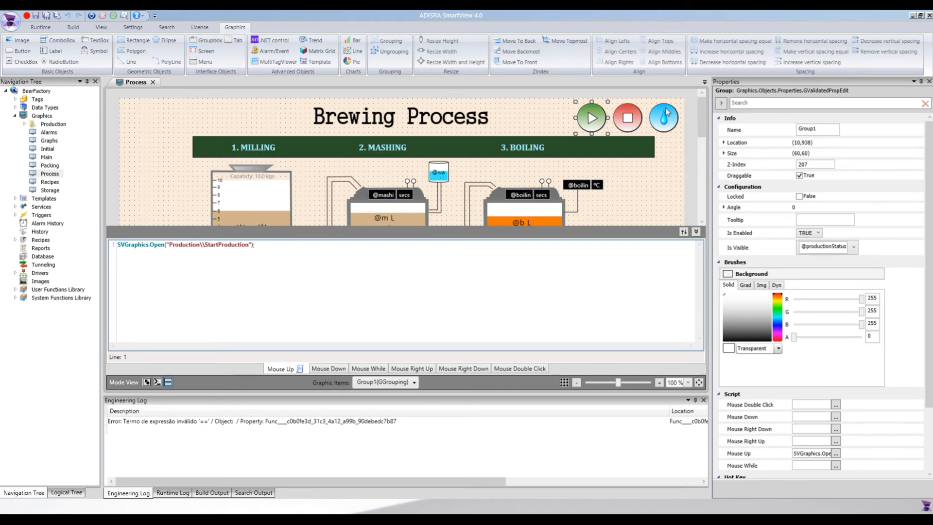
{"action": "left_click", "coordinate": [637, 120], "text": "ctrl"}
{"action": "left_click", "coordinate": [669, 119], "text": "ctrl"}
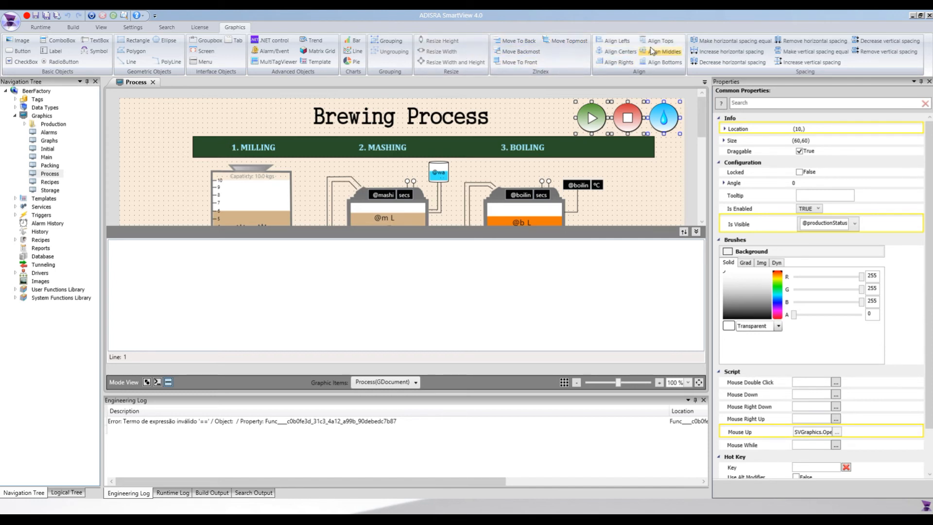
{"action": "left_click", "coordinate": [614, 63]}
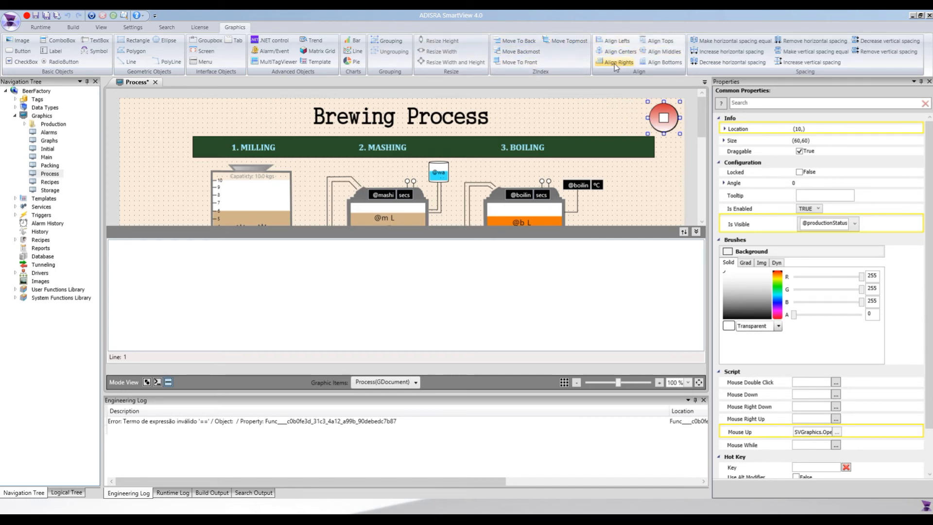
{"action": "left_click", "coordinate": [599, 104]}
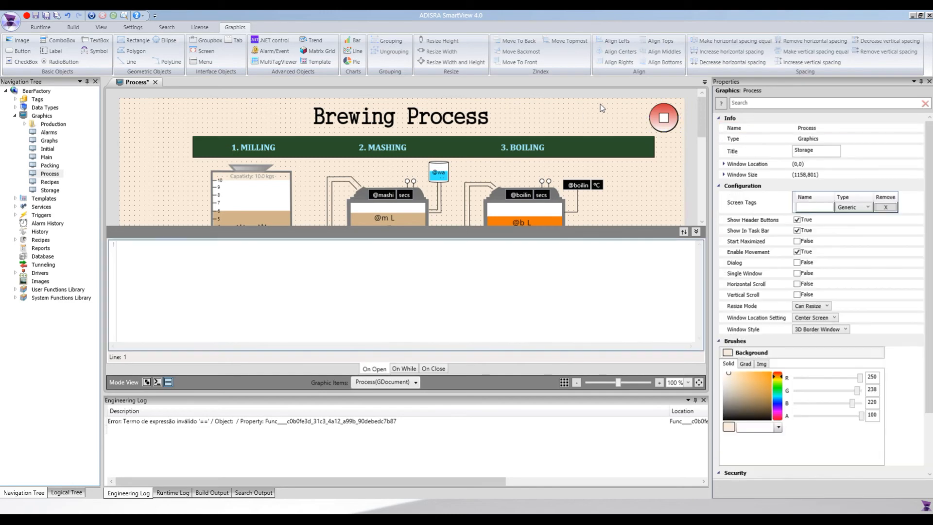
{"action": "left_click", "coordinate": [662, 133]}
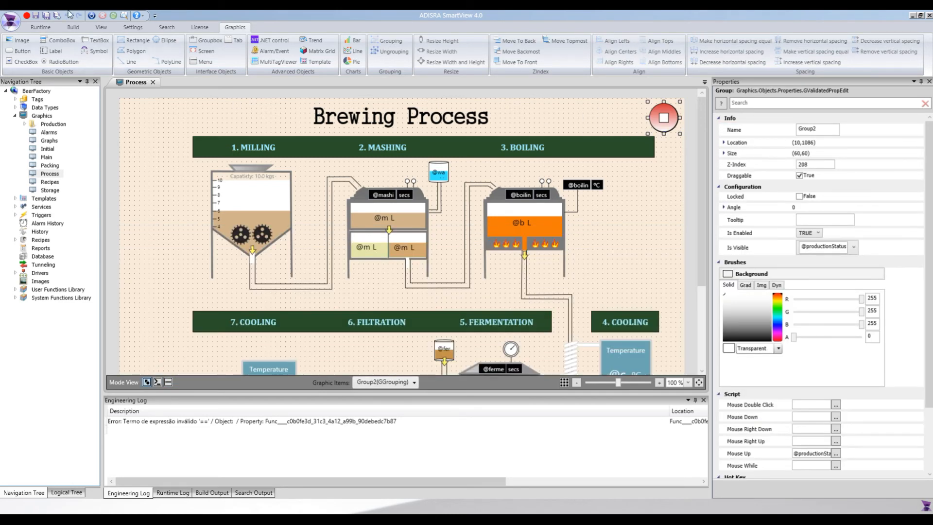
Run the BeerFactory project and open the Brewing Process screen in the running application.
{"action": "left_click", "coordinate": [31, 30]}
{"action": "left_click", "coordinate": [15, 47]}
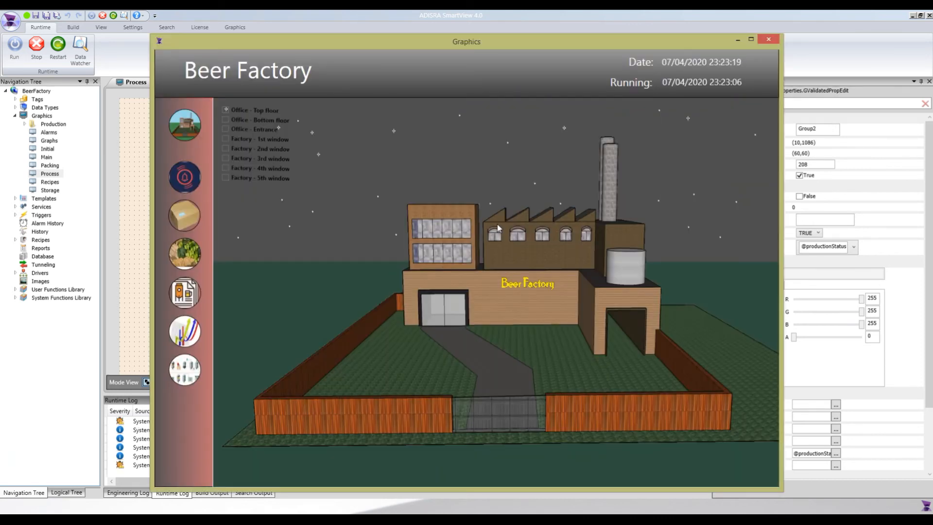
{"action": "left_click", "coordinate": [187, 369]}
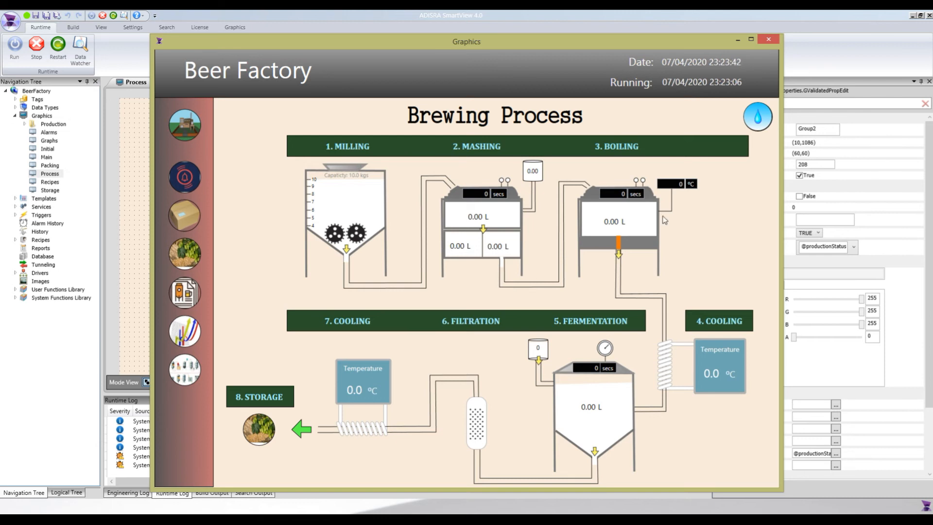
Clean the machinery in the running application, then start a production with the Pilsen recipe.
{"action": "left_click", "coordinate": [751, 121]}
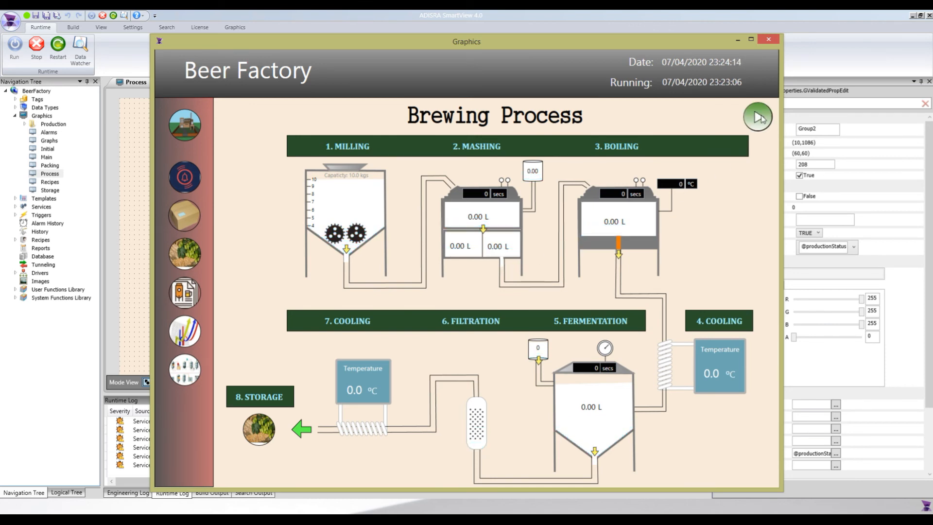
{"action": "left_click", "coordinate": [757, 121]}
{"action": "left_click_drag", "start_coordinate": [481, 148], "coordinate": [507, 162]}
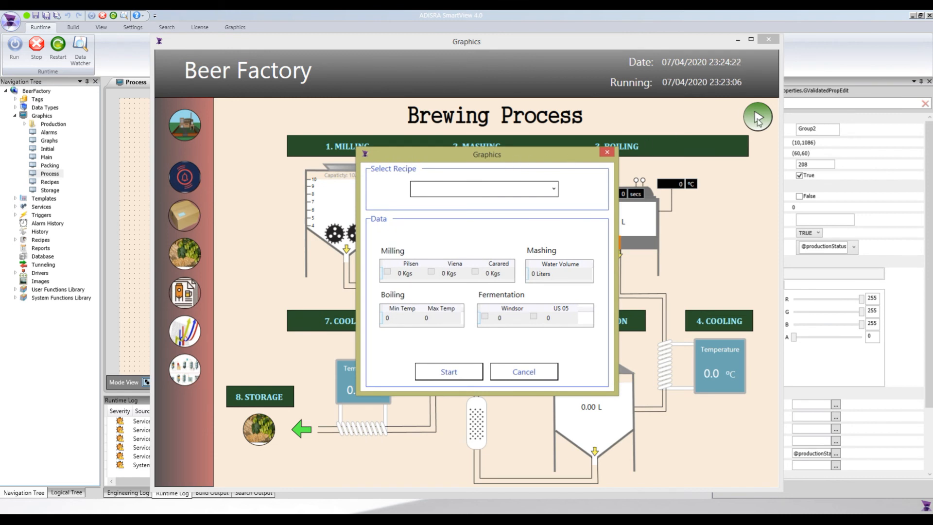
{"action": "left_click", "coordinate": [484, 189]}
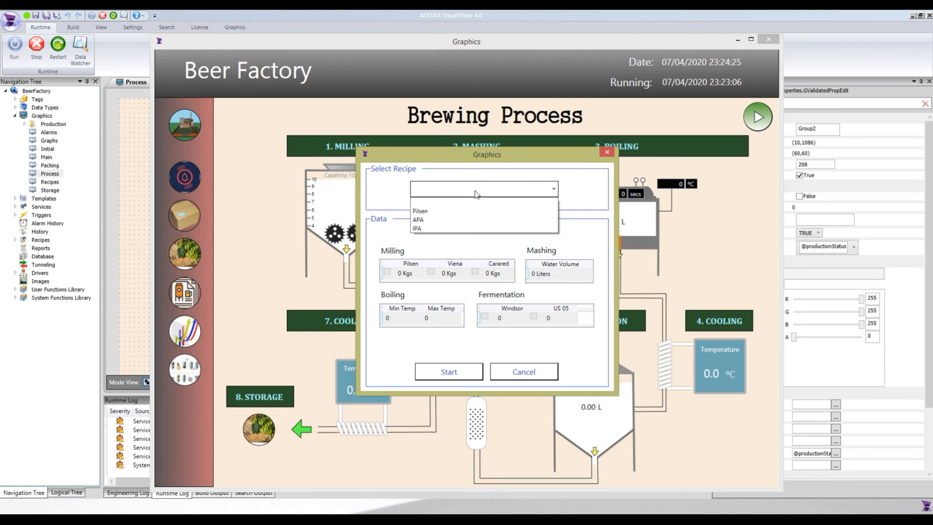
{"action": "left_click", "coordinate": [439, 208]}
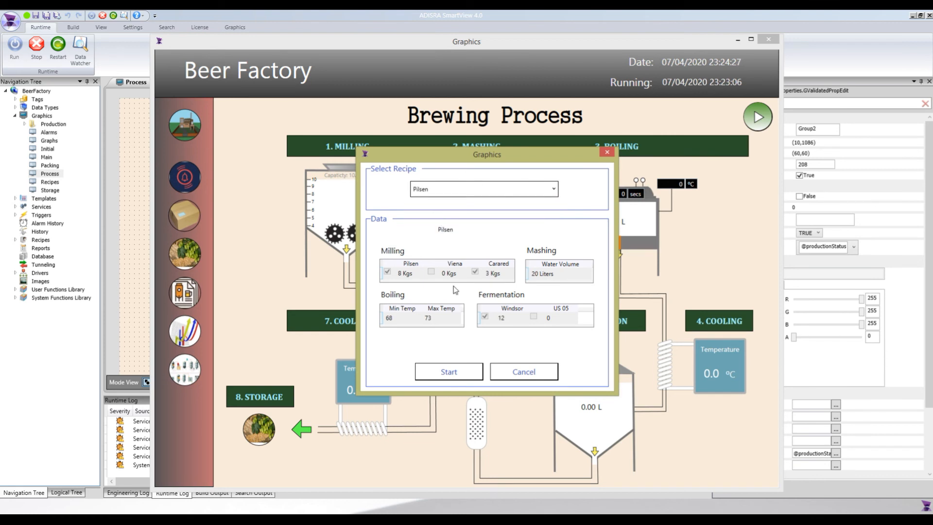
{"action": "left_click", "coordinate": [444, 371]}
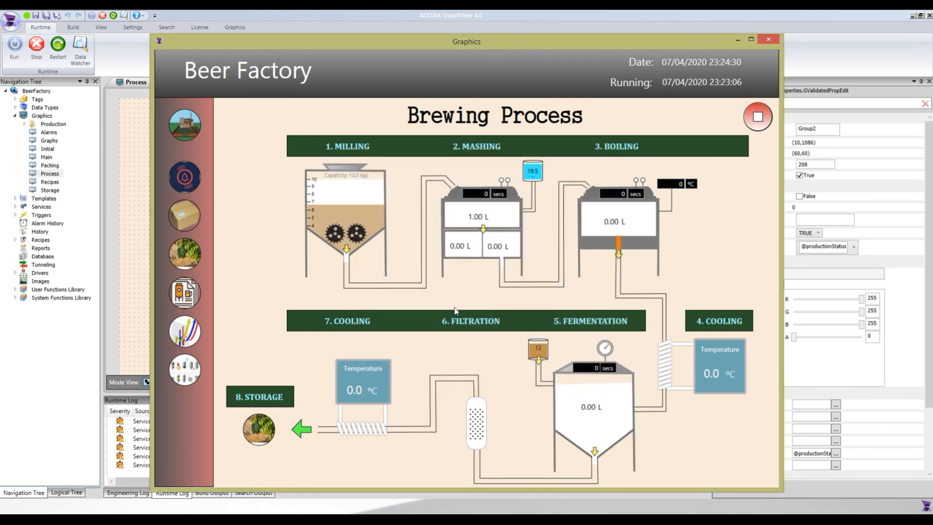